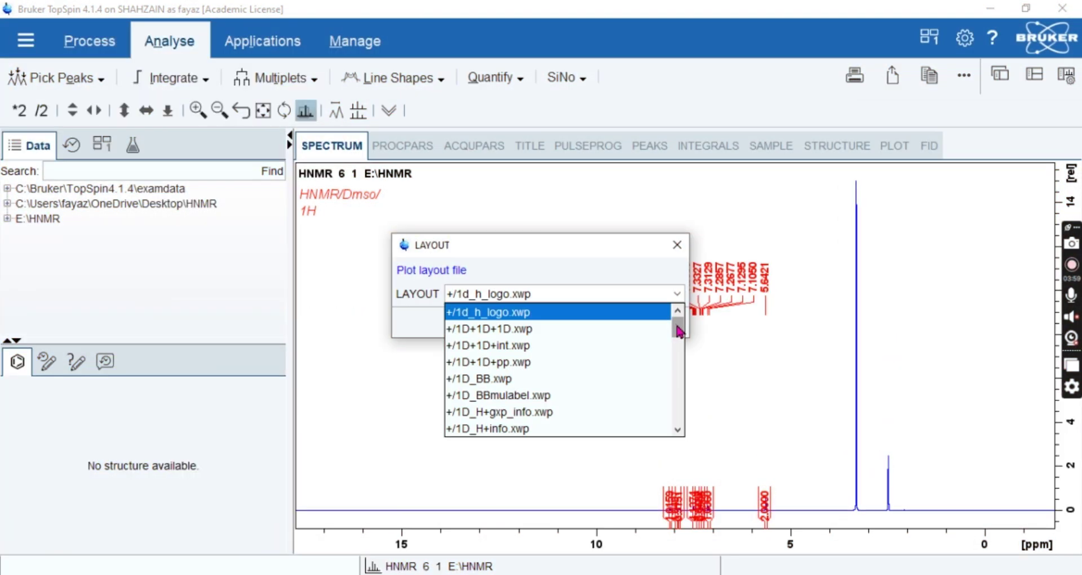
- Leave integration mode and show the Plot page previewing the +/1D_H+lf.xwp layout
mouse_move(678, 331)
mouse_down()
mouse_move(684, 367)
mouse_move(680, 347)
mouse_up()
- Apply the +/1D_H.xwp plot layout and reopen the plot editor with it
click(573, 352)
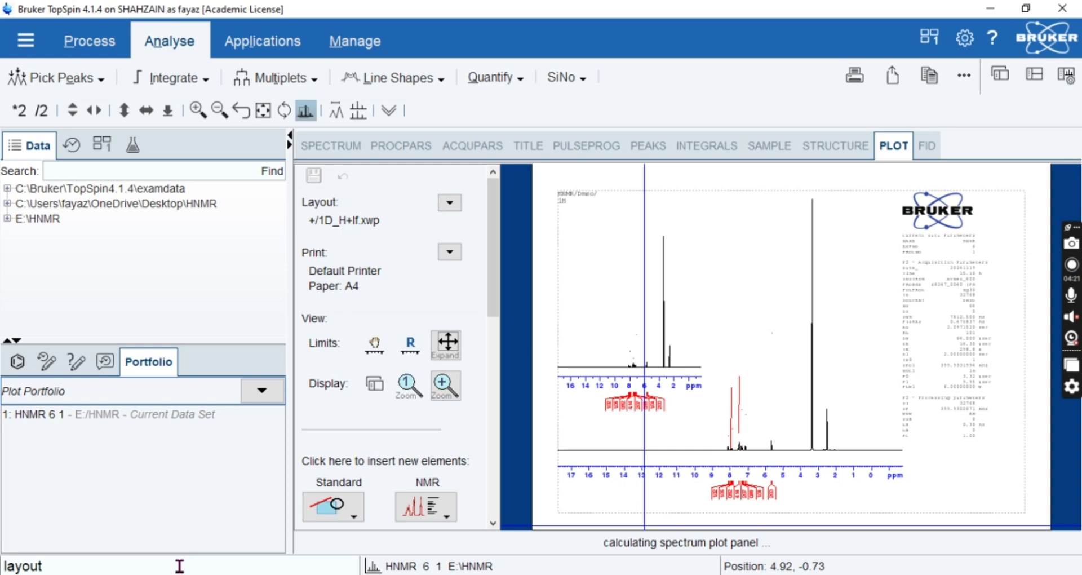
key(Return)
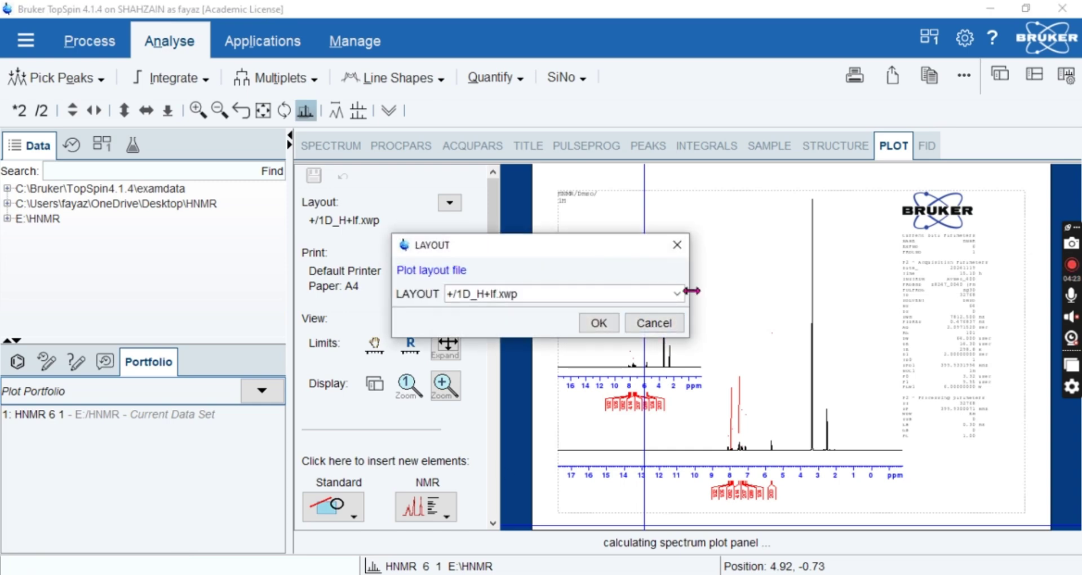
click(678, 294)
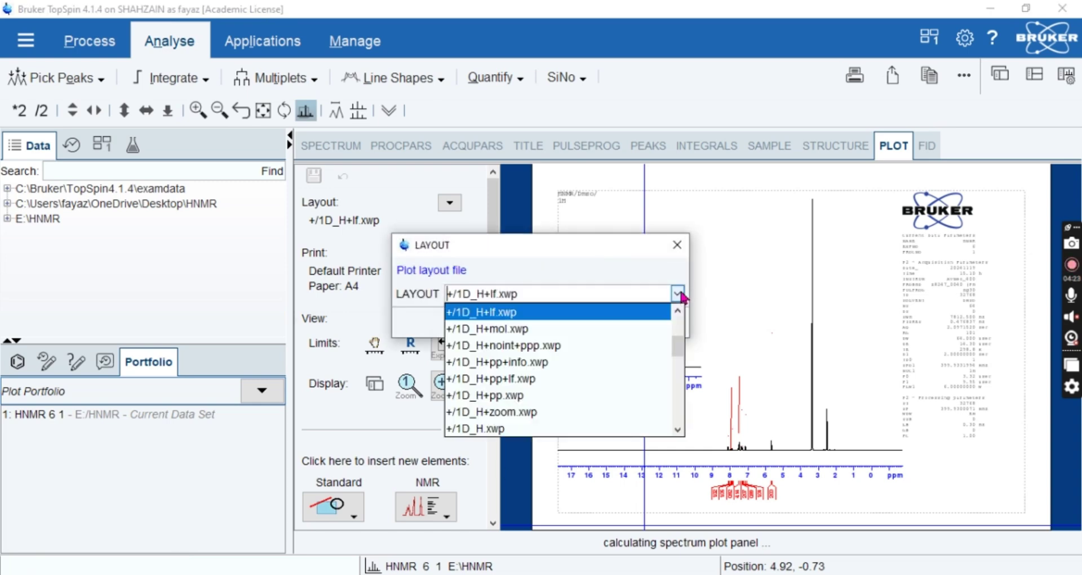
click(488, 433)
click(584, 323)
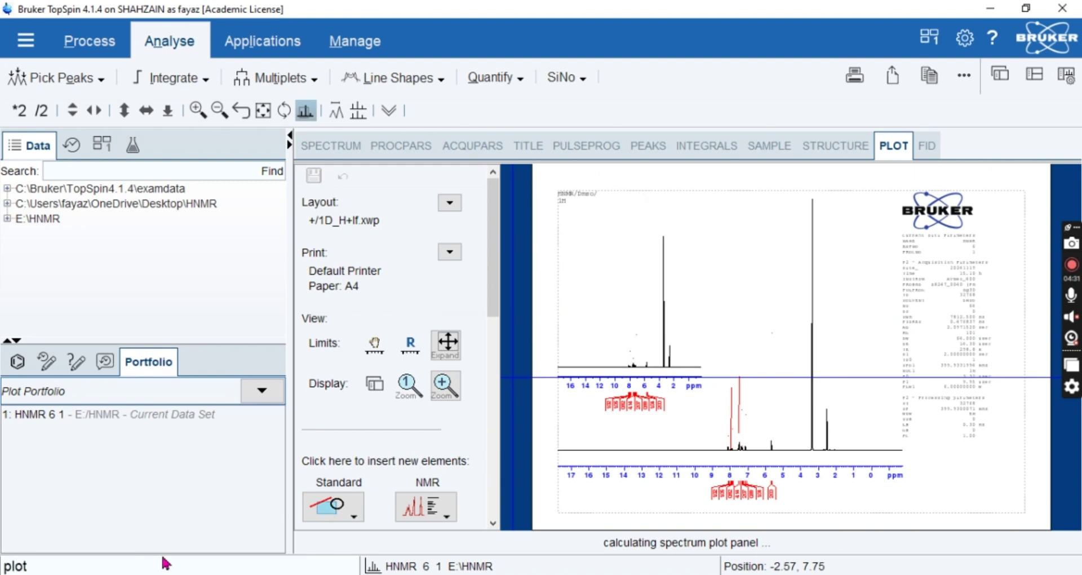
key(Return)
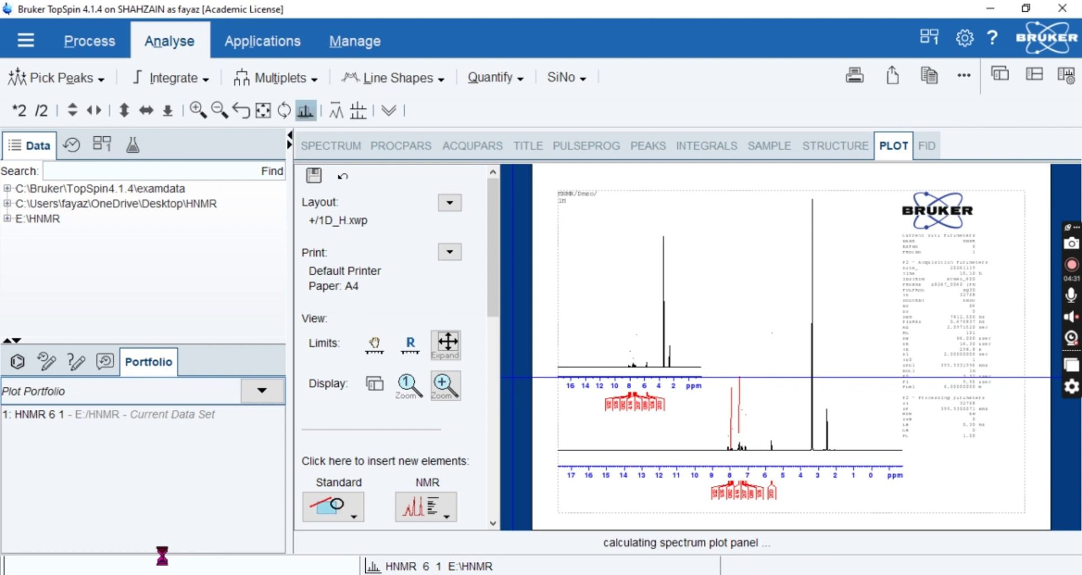
- Narrow the acquisition parameters block and set the integral attributes colour to black
click(902, 397)
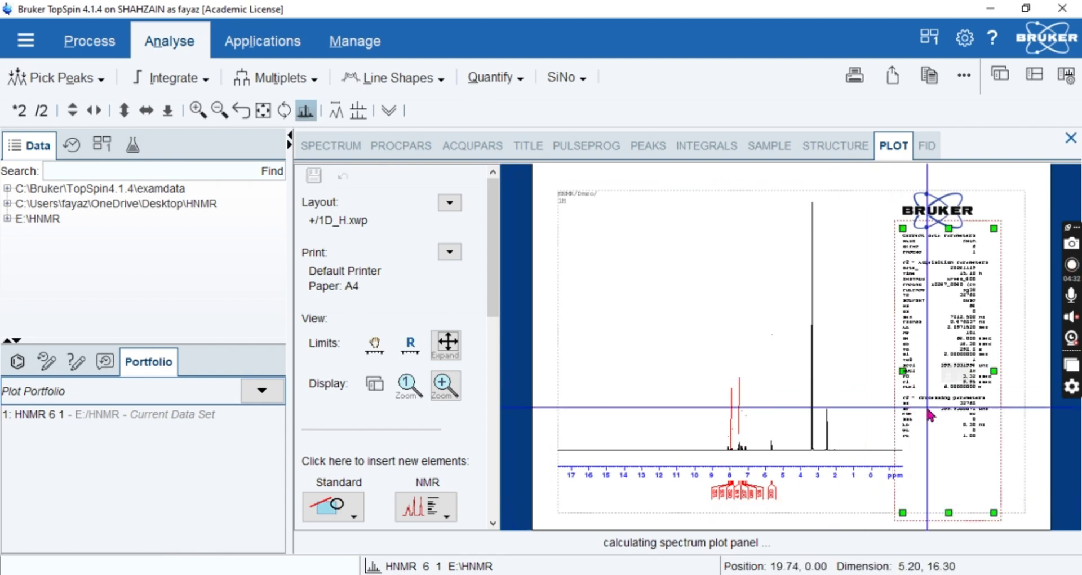
drag(902, 369, 926, 364)
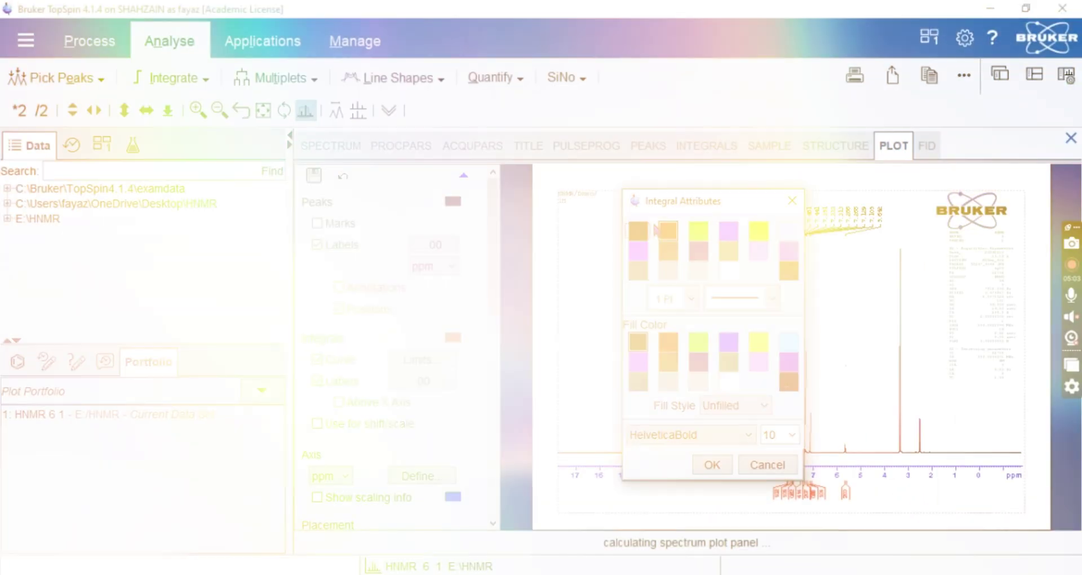
click(638, 232)
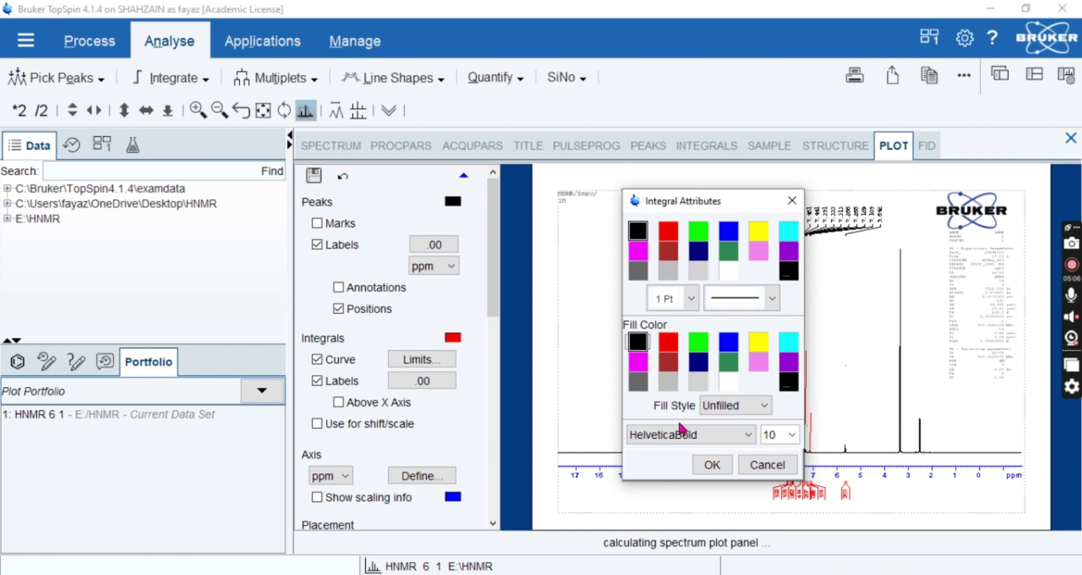
click(711, 465)
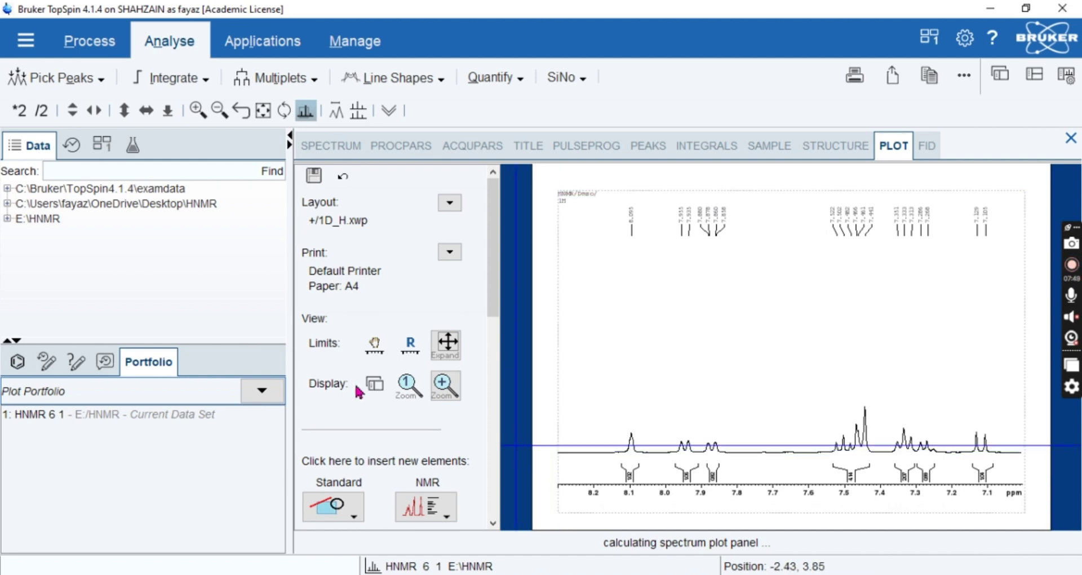
- Export the plot to the Desktop as 'down expanded.pdf', keeping 300 dpi
click(25, 40)
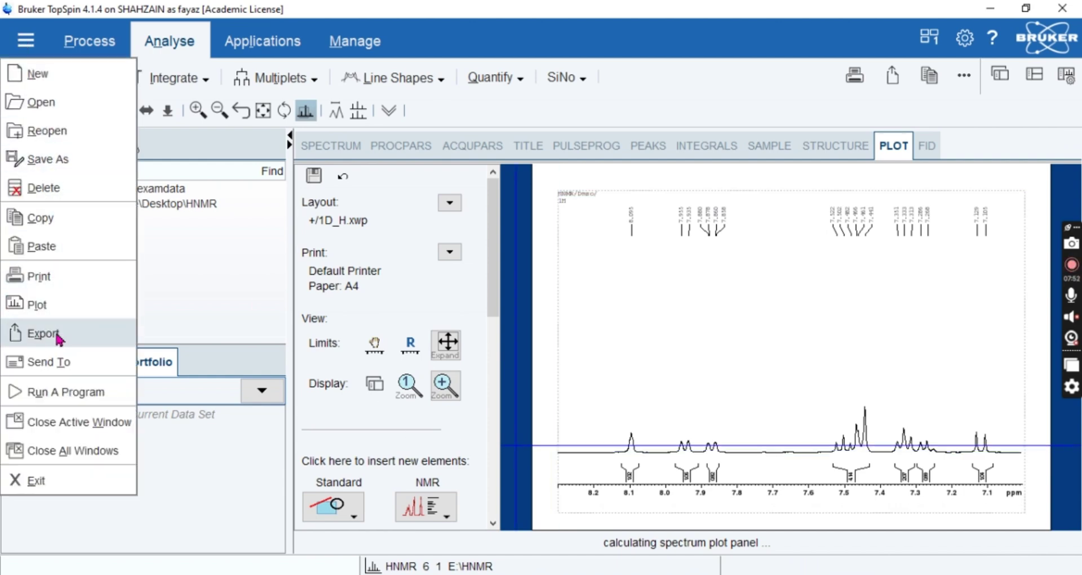
click(360, 372)
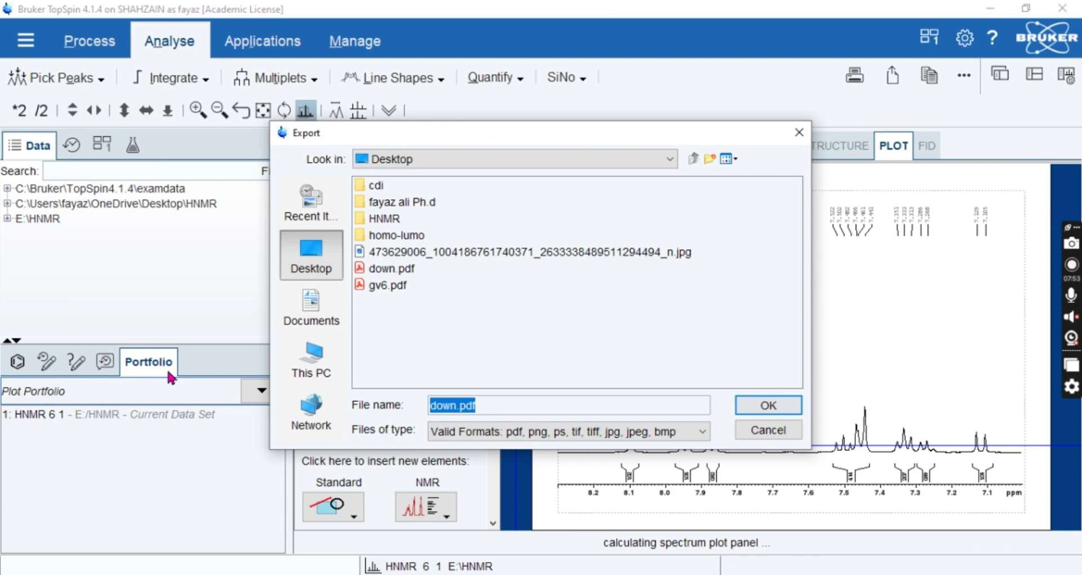
click(410, 269)
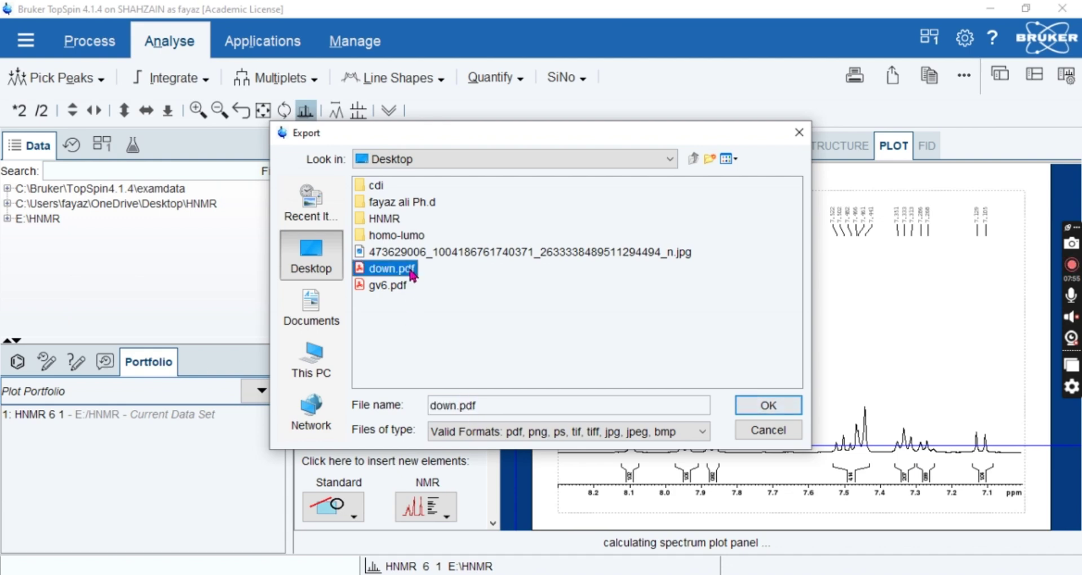
click(510, 404)
key(BackSpace)
key(BackSpace)
key(BackSpace)
key(BackSpace)
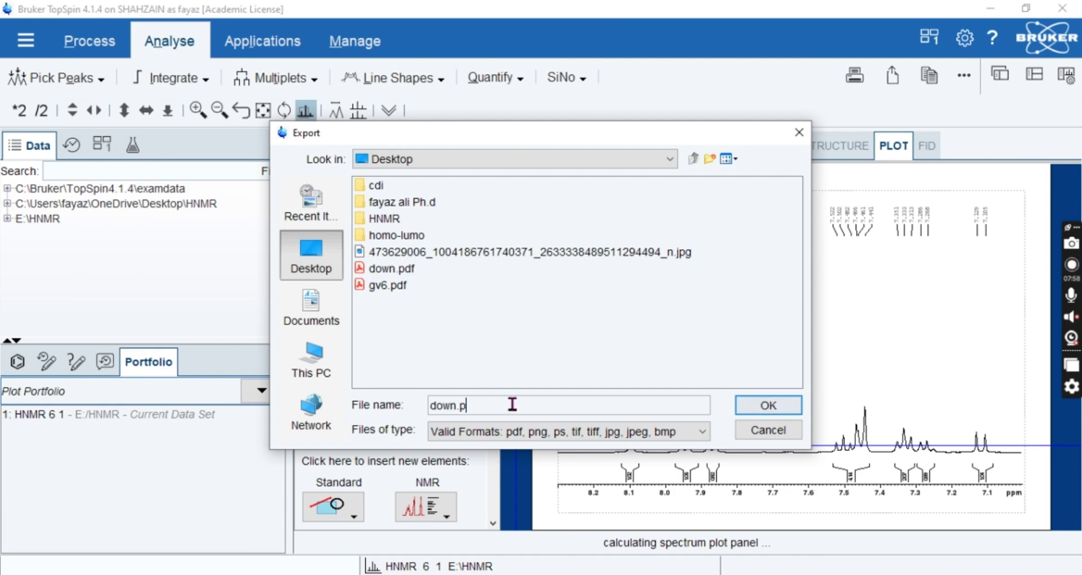
text(expanded.pdf)
key(Return)
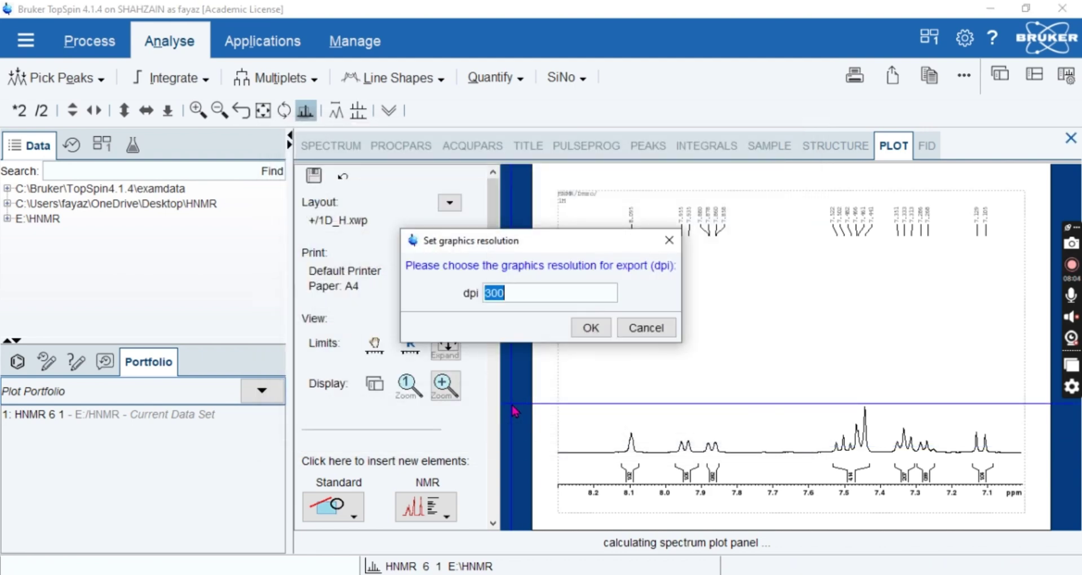
key(Return)
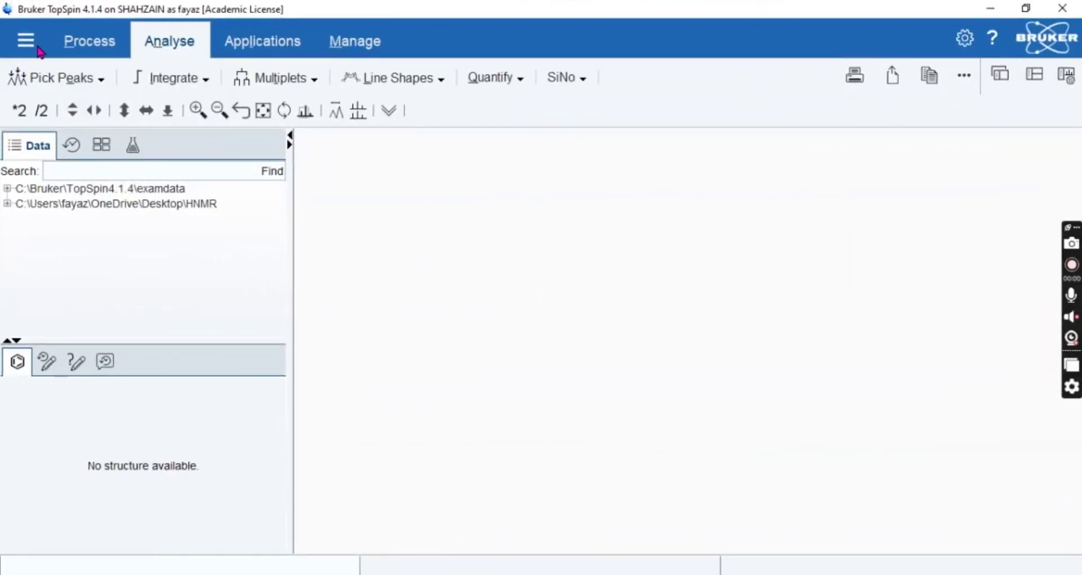
- Open E:\HNMR\HNMR from Local Disk (E:) and display dataset HNMR 6 1
click(34, 45)
click(38, 103)
click(536, 363)
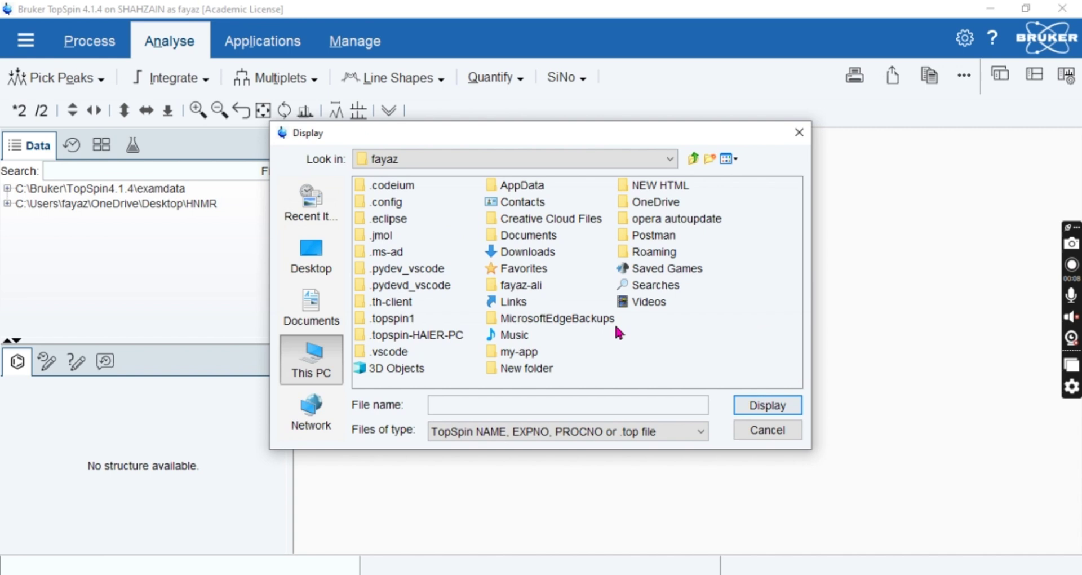
click(406, 335)
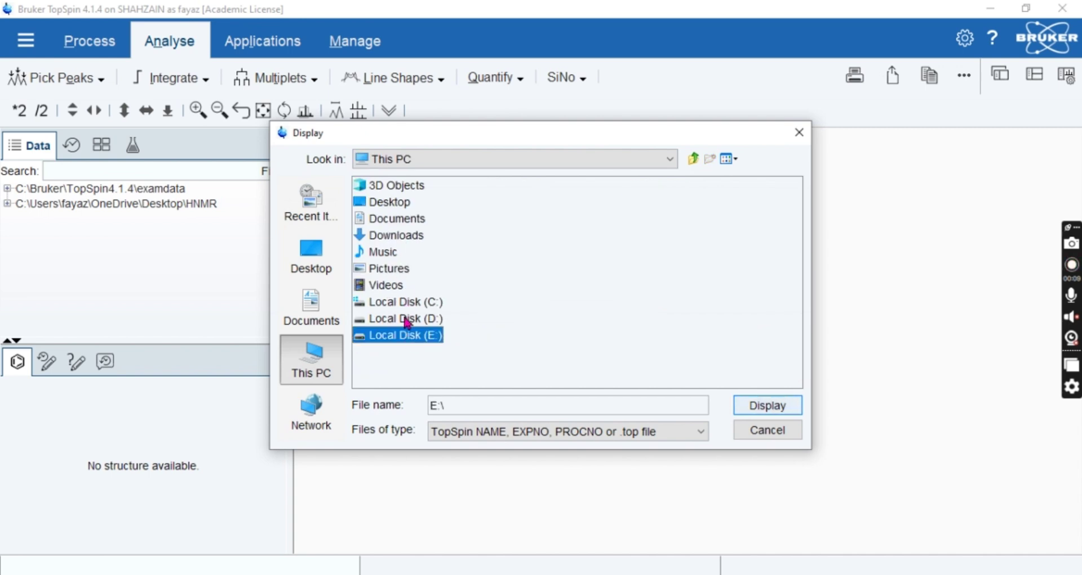
double_click(365, 337)
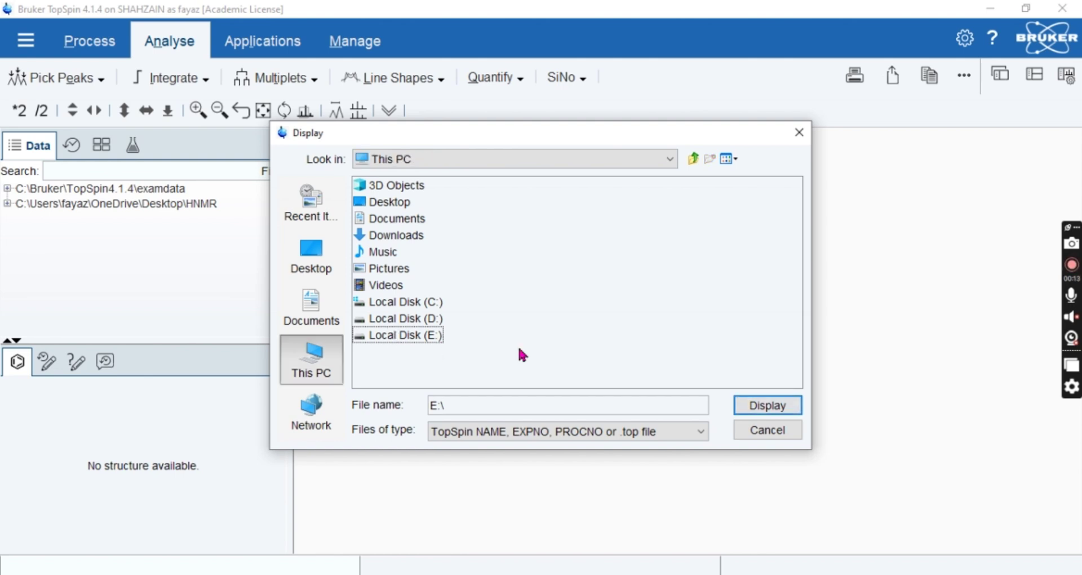
double_click(423, 338)
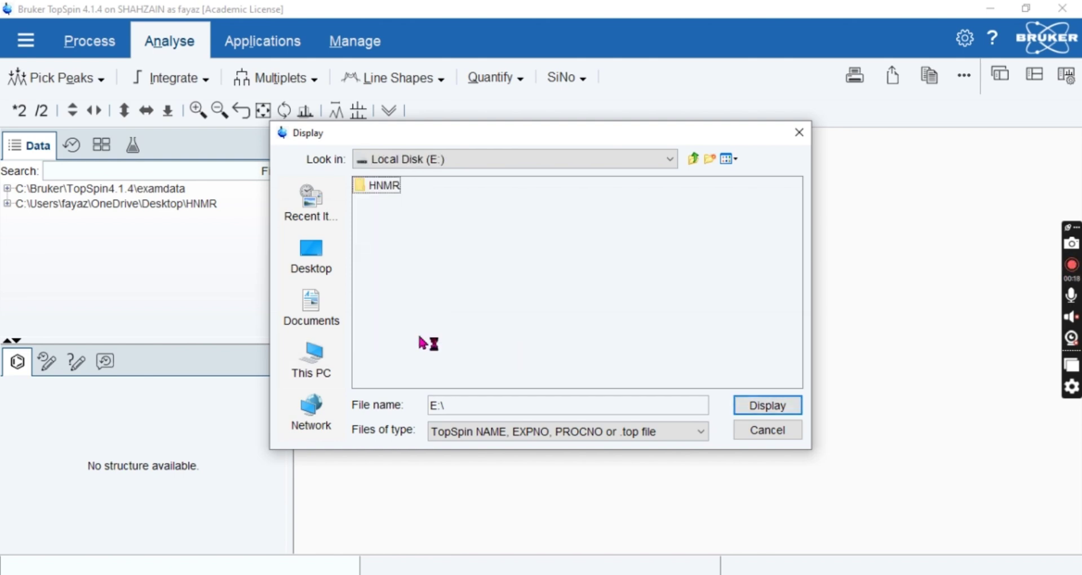
click(369, 186)
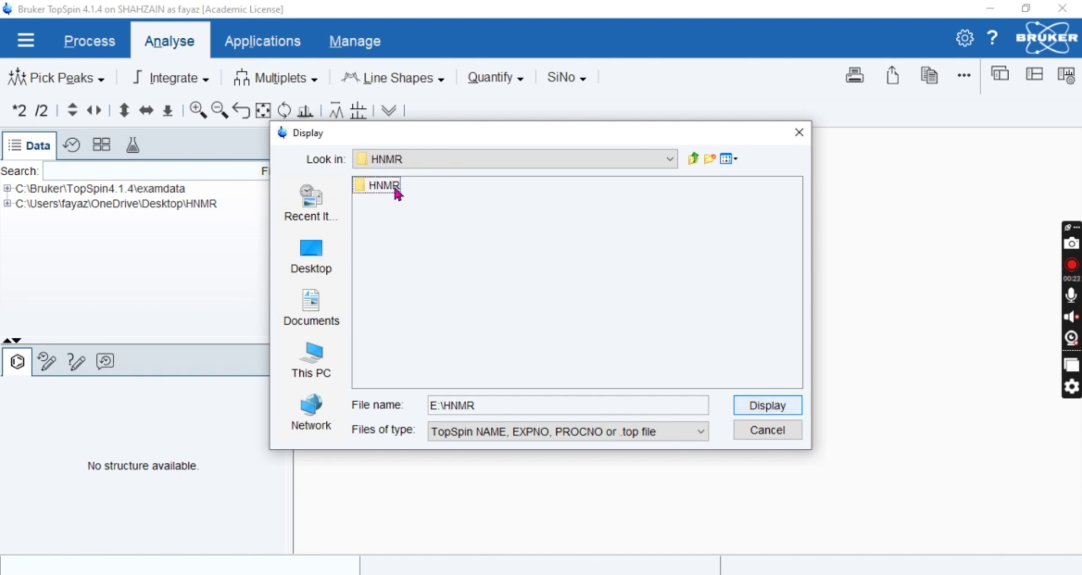
double_click(398, 195)
click(752, 406)
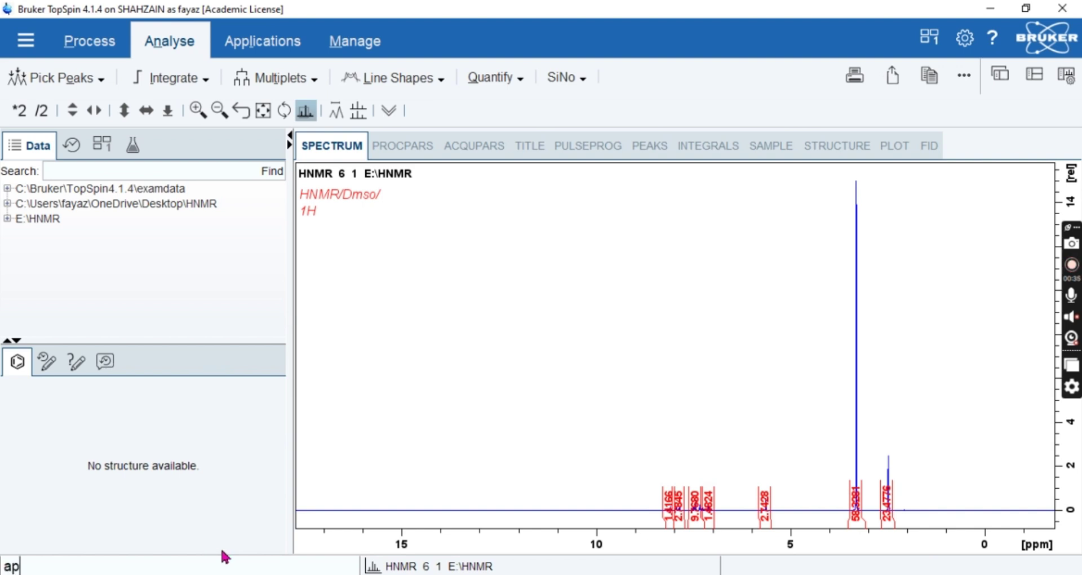
- Run automatic phase correction (apk), then enter the abs baseline correction command
text(k)
key(Return)
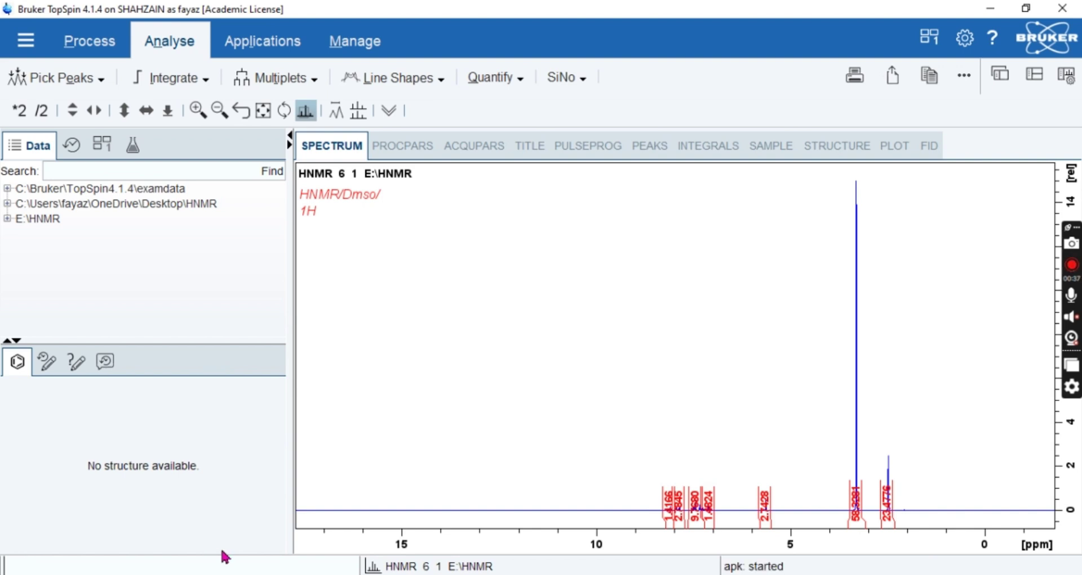
text(ab)
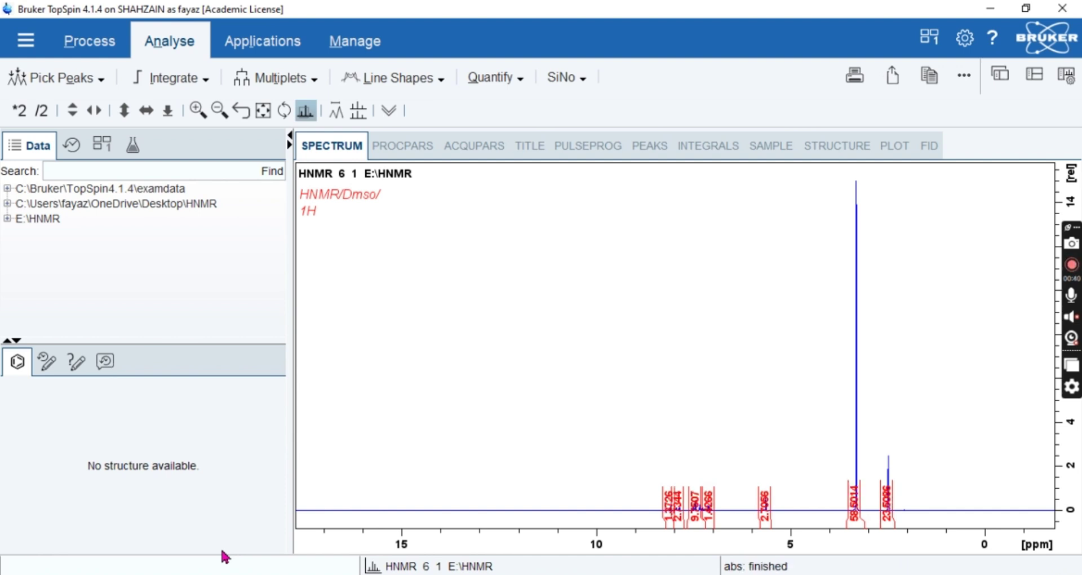
- In manual integration, delete all existing integral regions and expand the view toward 8 ppm
click(178, 82)
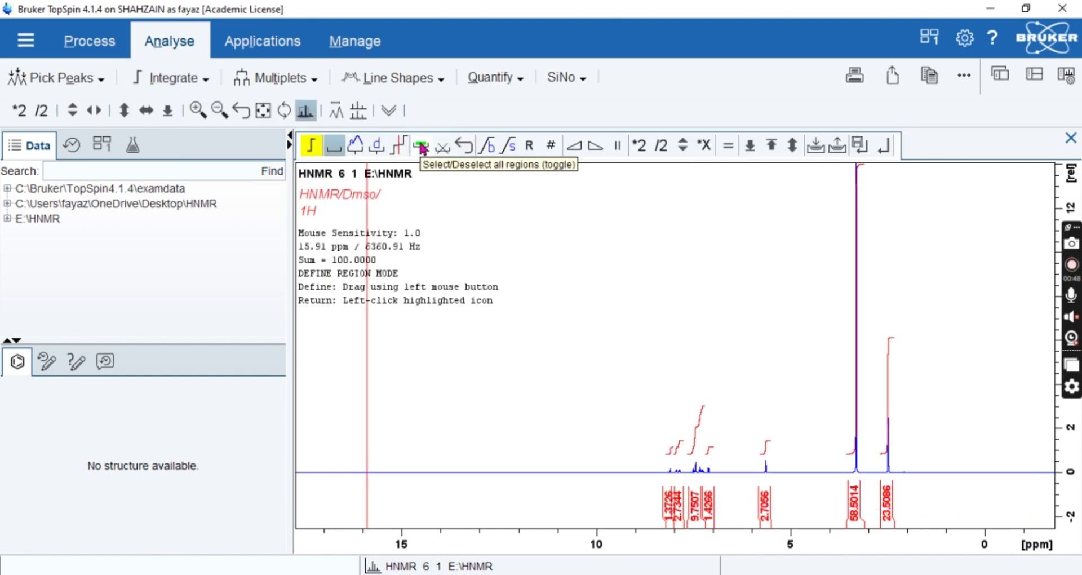
click(420, 147)
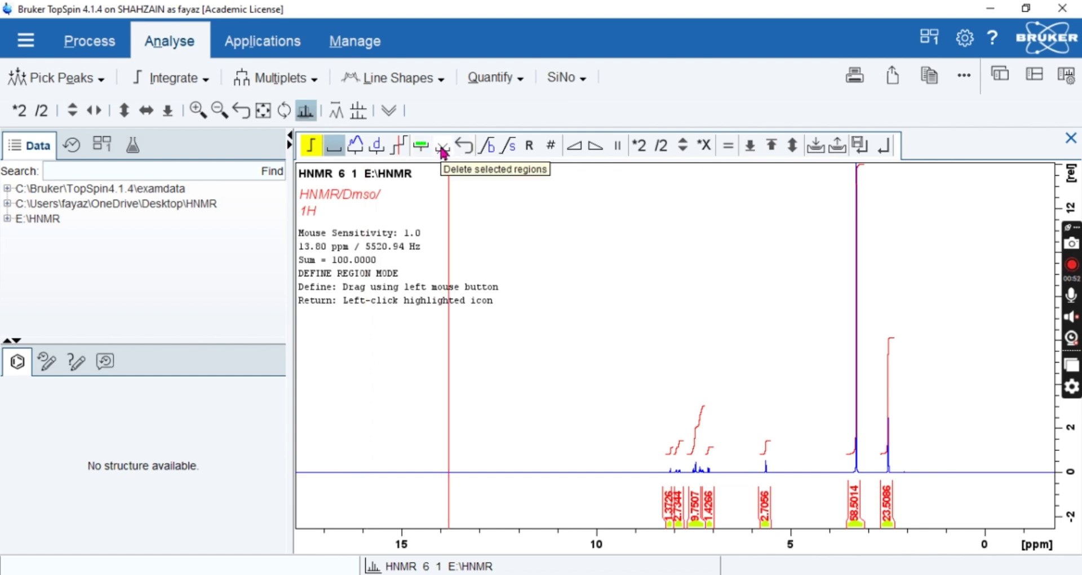
click(443, 147)
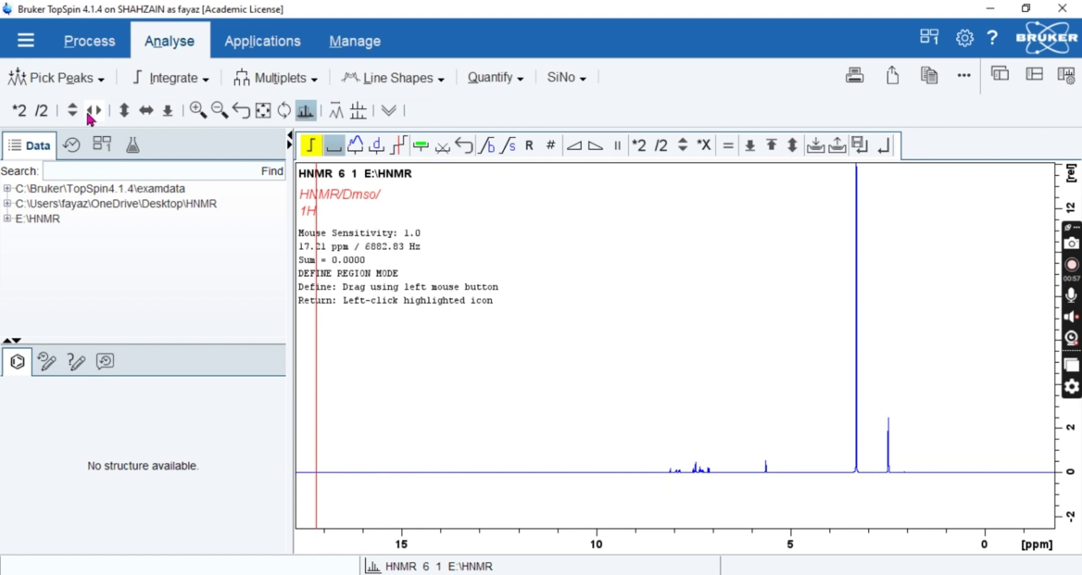
click(93, 111)
click(92, 110)
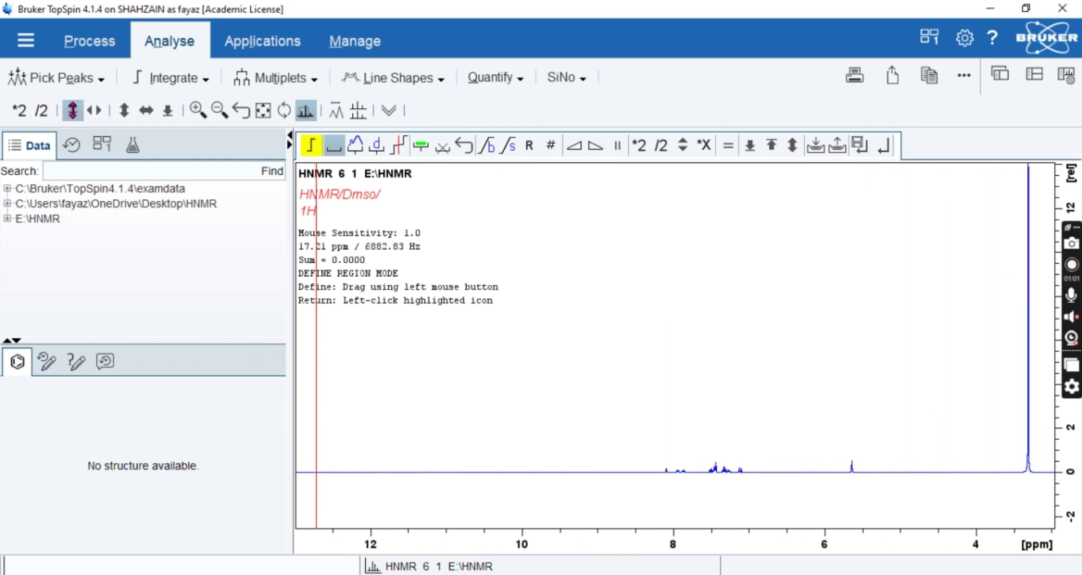
- Zoom to about 8–5 ppm and draw an integral region over the 5.65 ppm peak
drag(72, 110, 102, 111)
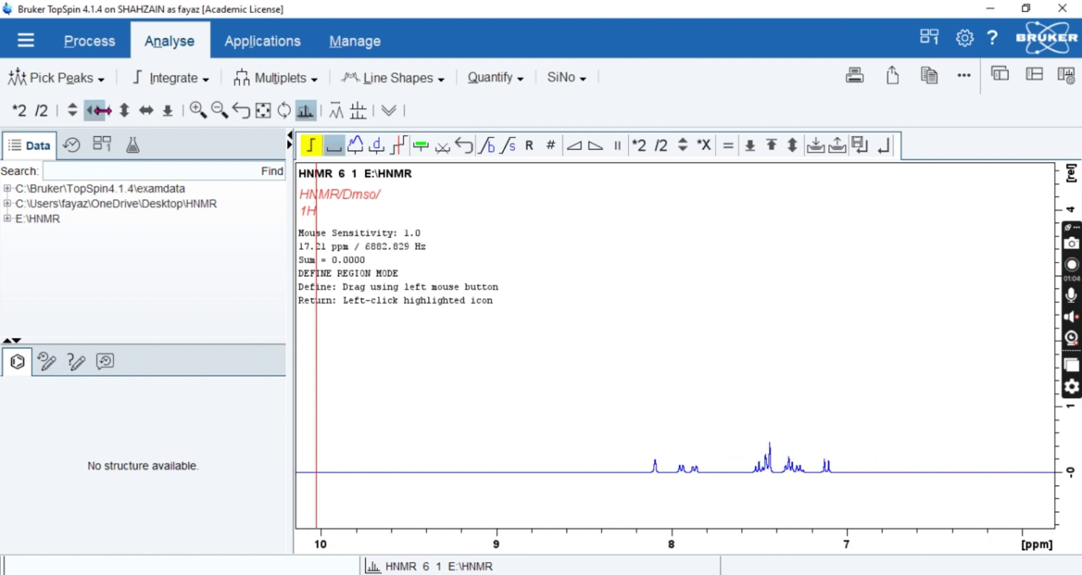
drag(884, 527, 561, 527)
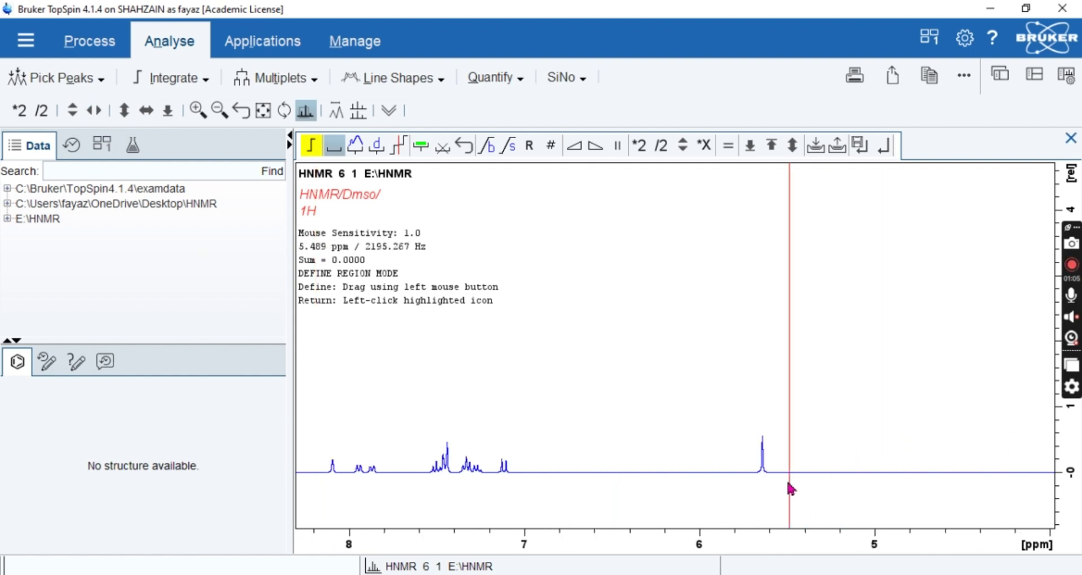
drag(759, 477, 767, 481)
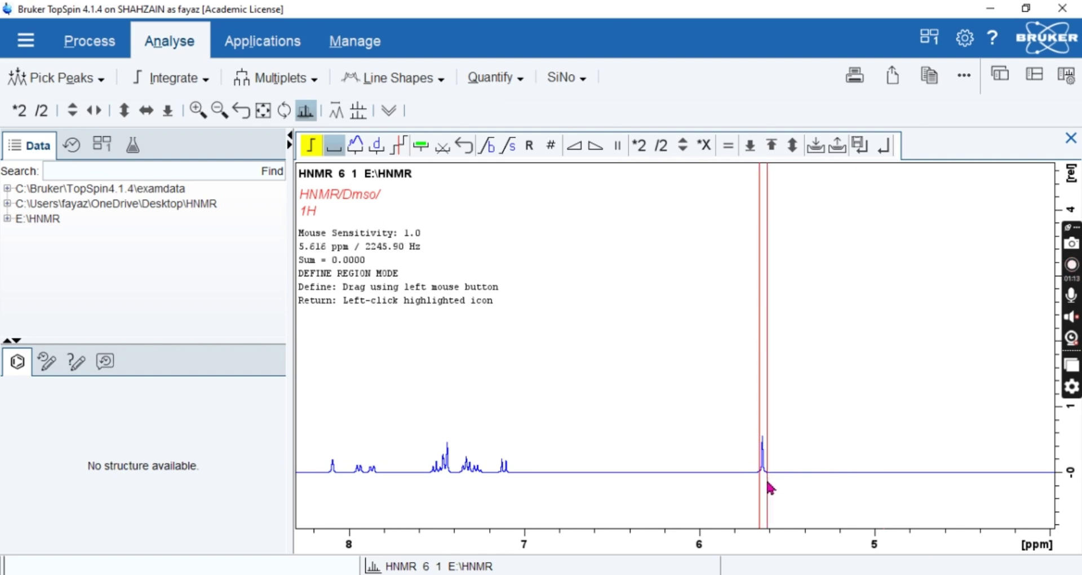
drag(818, 529, 761, 521)
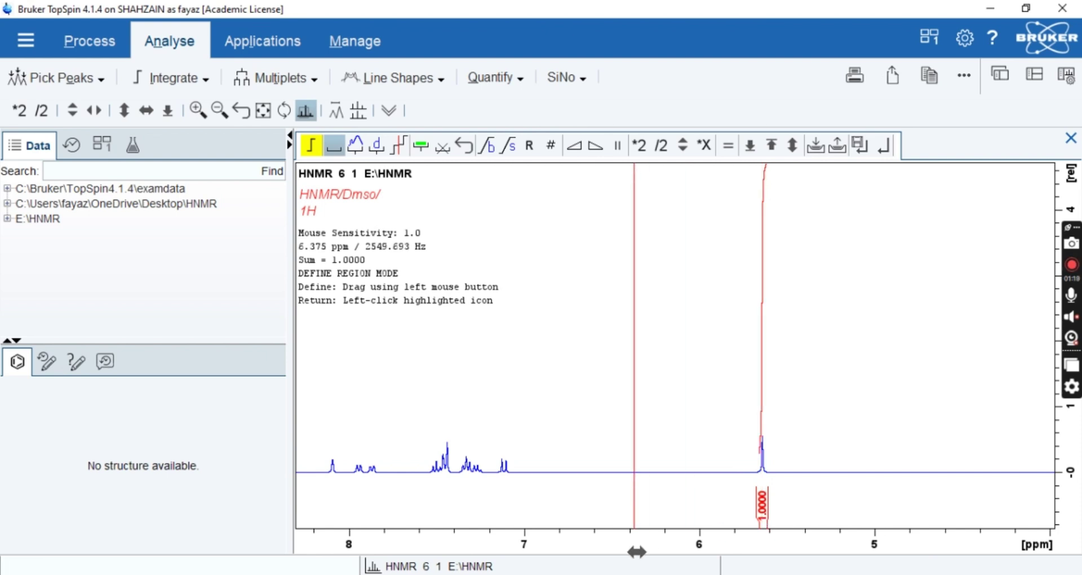
- Calibrate the current integral to 2
right_click(761, 424)
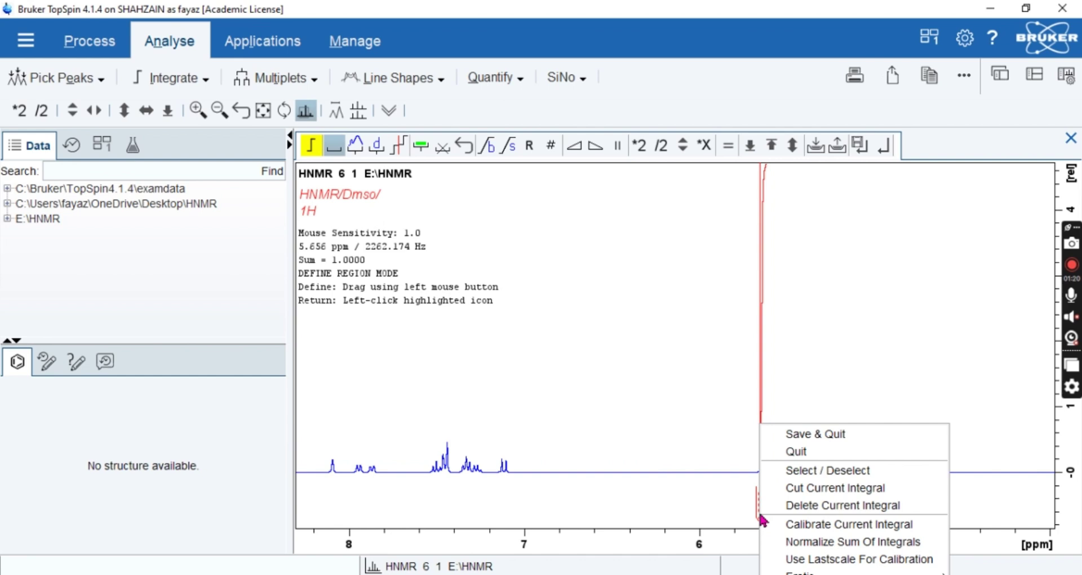
click(789, 524)
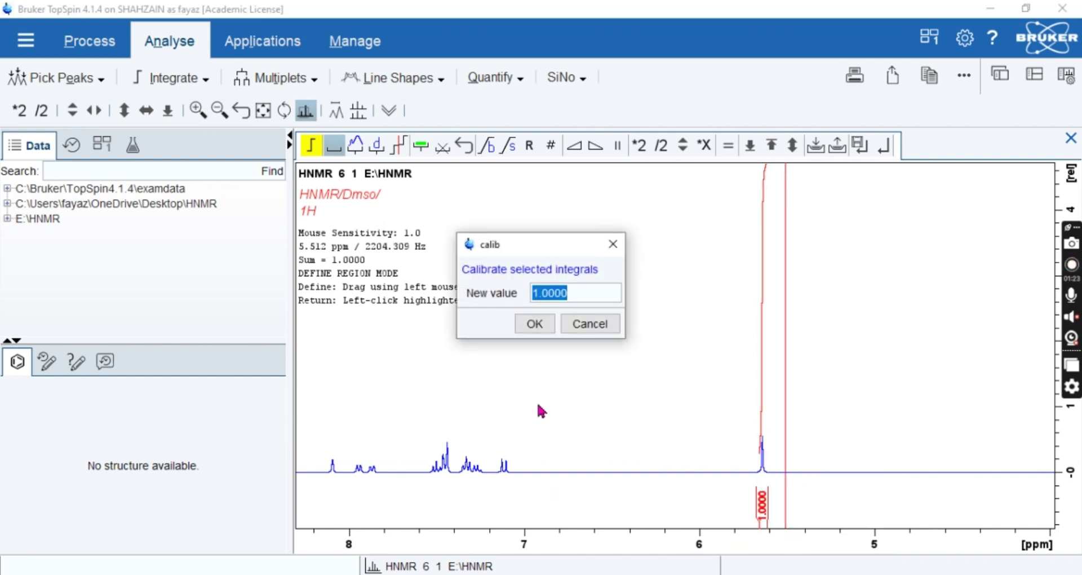
text(2)
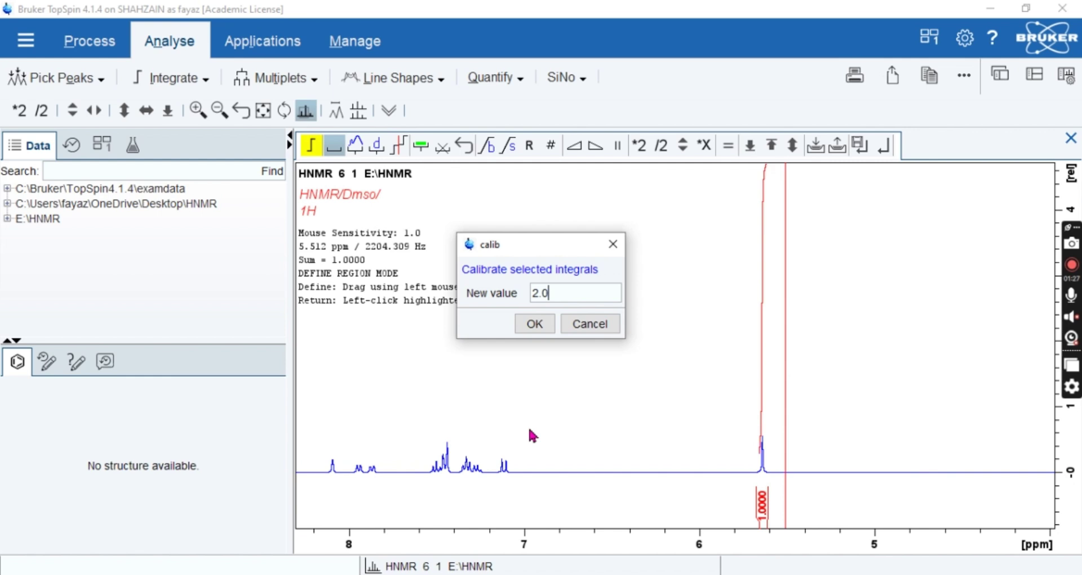
key(Return)
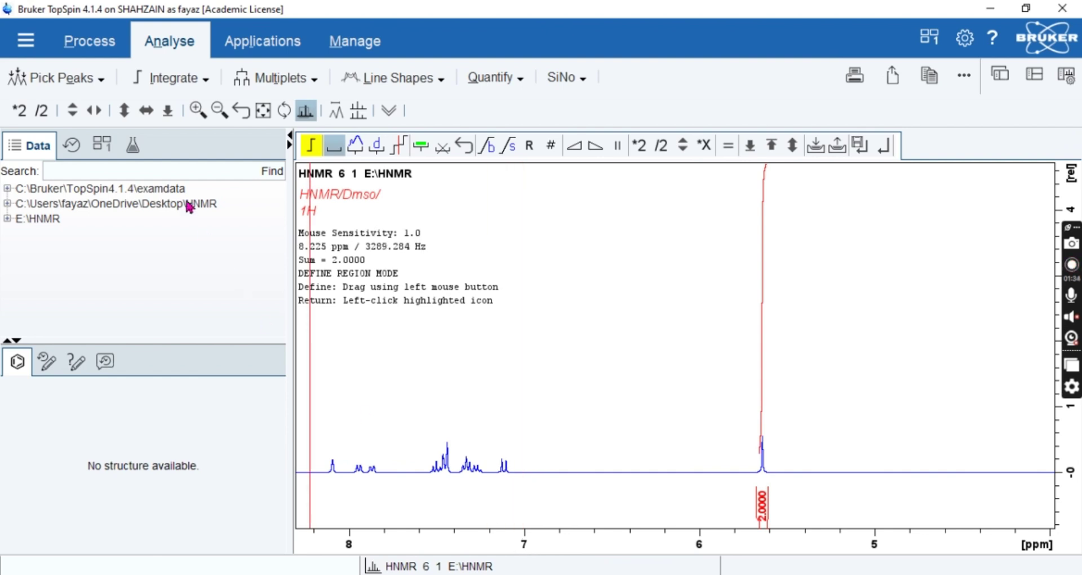
- Integrate aromatic peaks at 7.1, 7.3, 7.45 (redrawn wider), 7.87 and 8.08 ppm
click(96, 110)
drag(96, 110, 130, 110)
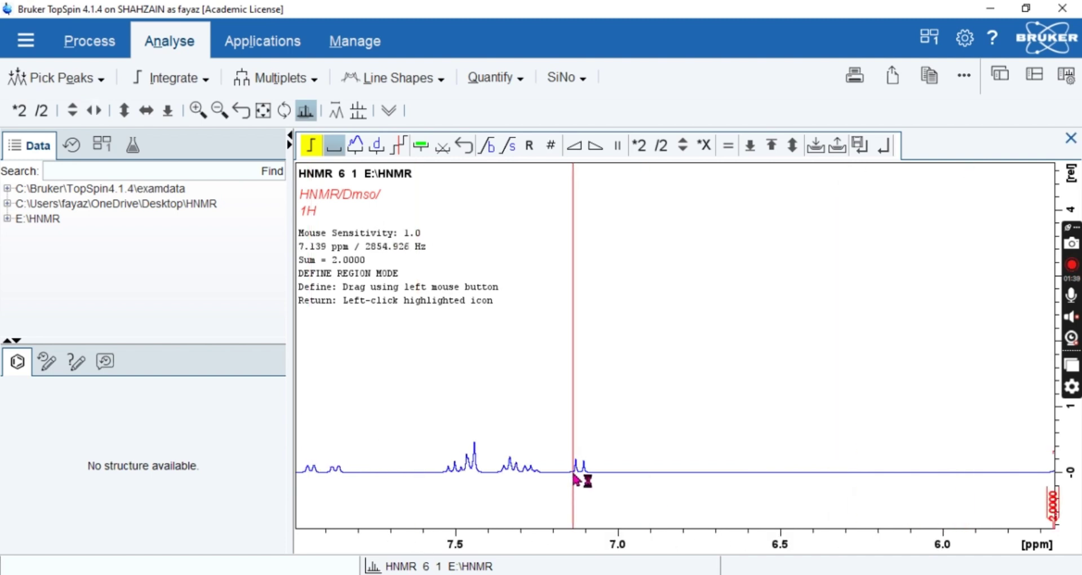
drag(571, 479, 590, 480)
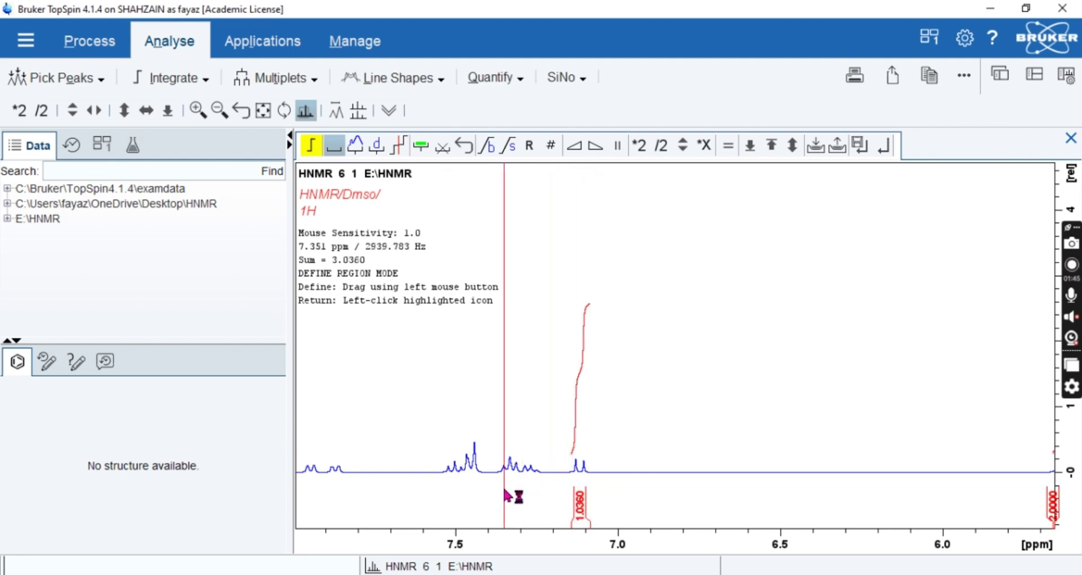
drag(500, 495, 537, 501)
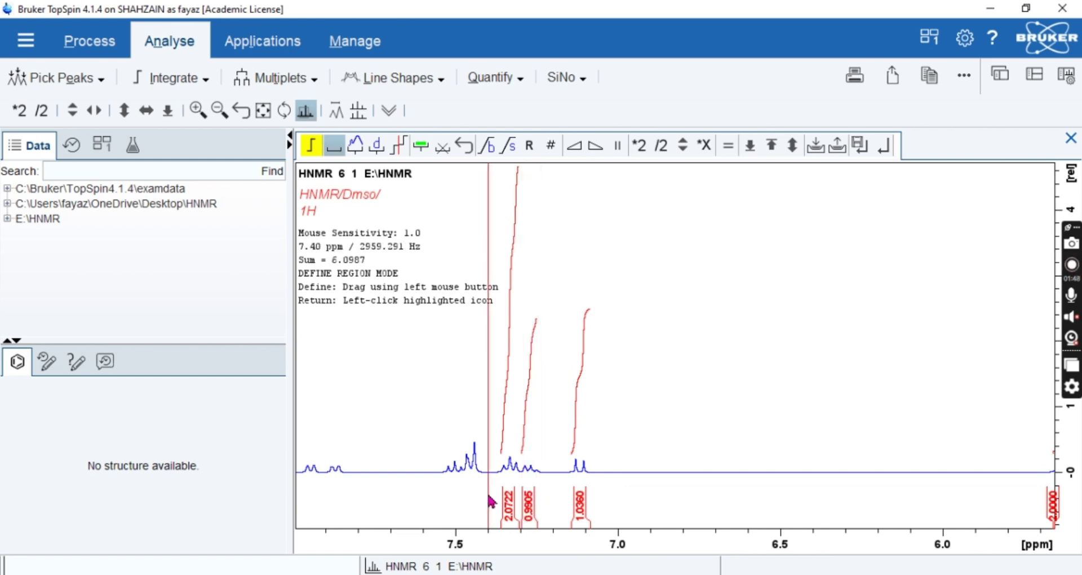
drag(466, 500, 477, 501)
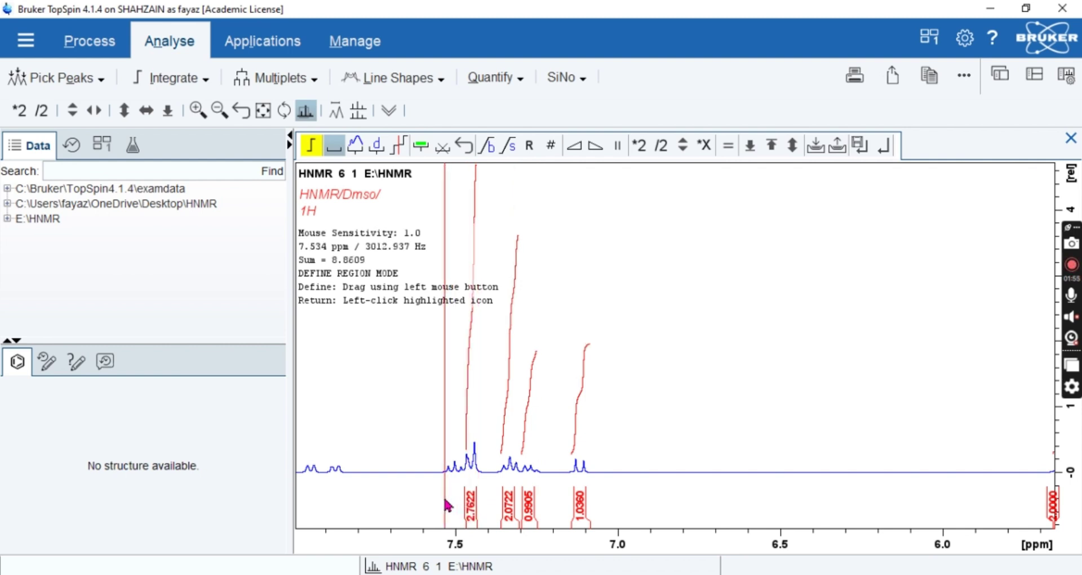
right_click(465, 505)
click(474, 505)
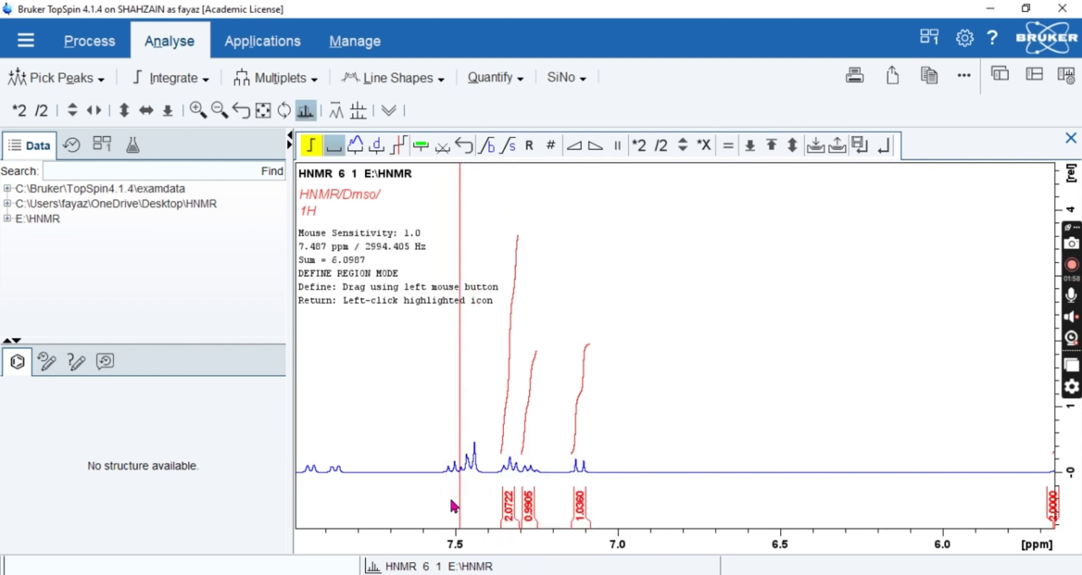
drag(445, 506, 478, 510)
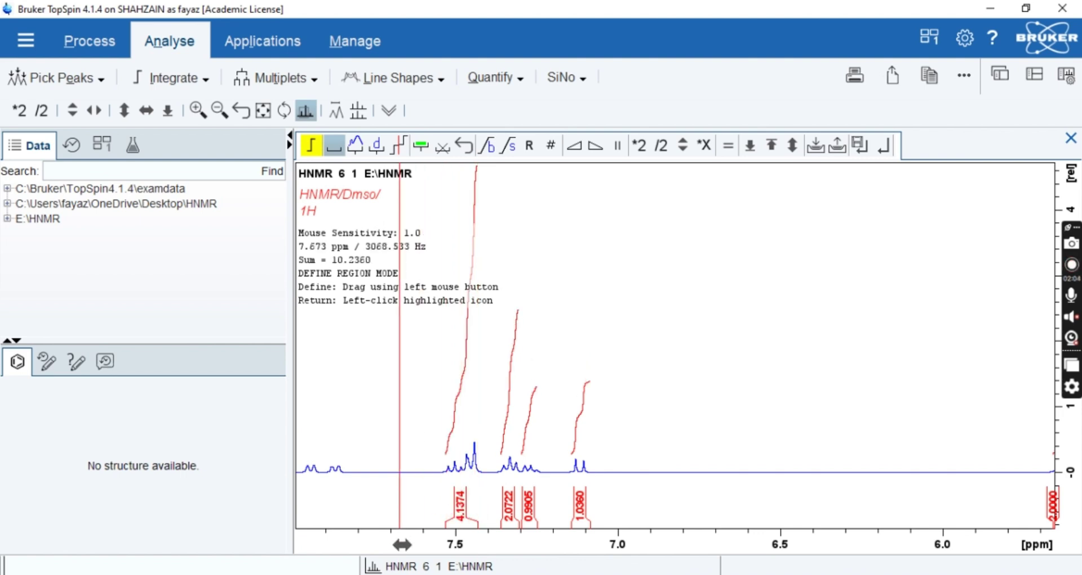
drag(403, 541, 528, 539)
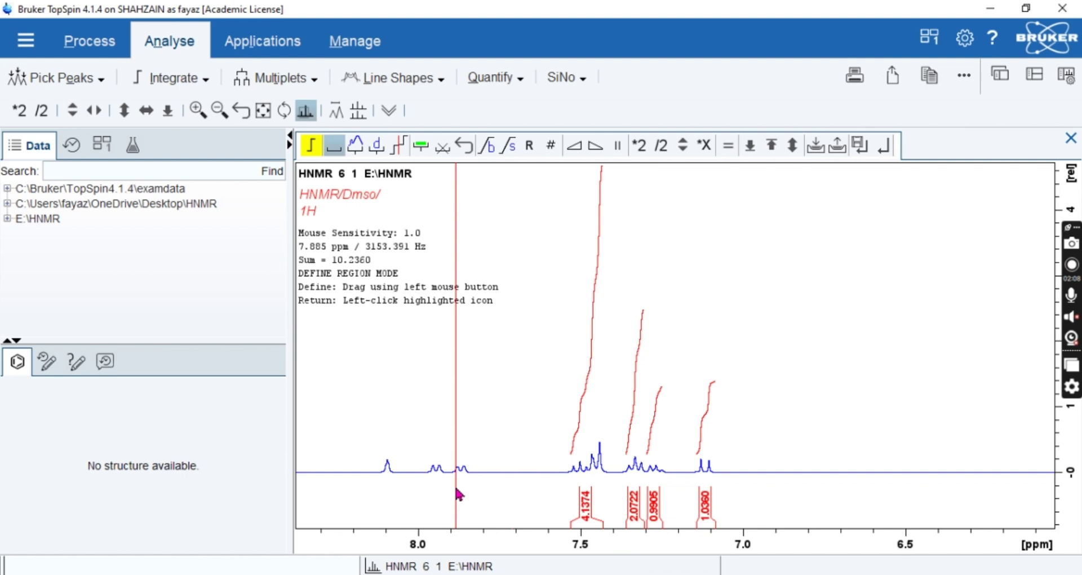
mouse_move(457, 490)
mouse_down()
mouse_move(467, 491)
mouse_move(432, 495)
mouse_move(443, 498)
mouse_up()
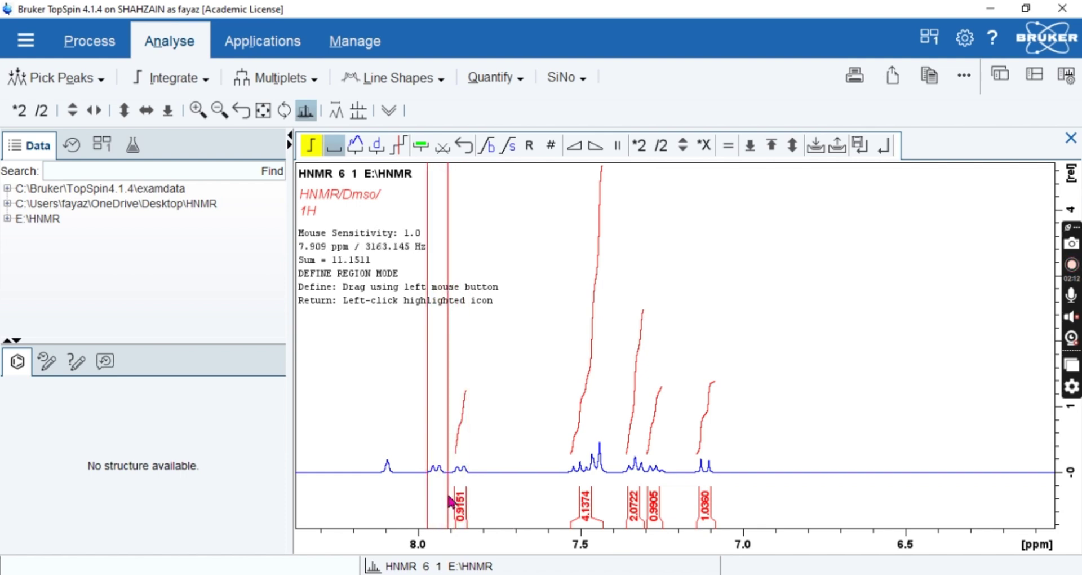
drag(380, 427, 393, 427)
- Delete the integrals over the 2.5 and 3.34 ppm solvent peaks, then save regions
scroll(642, 535, down, 5)
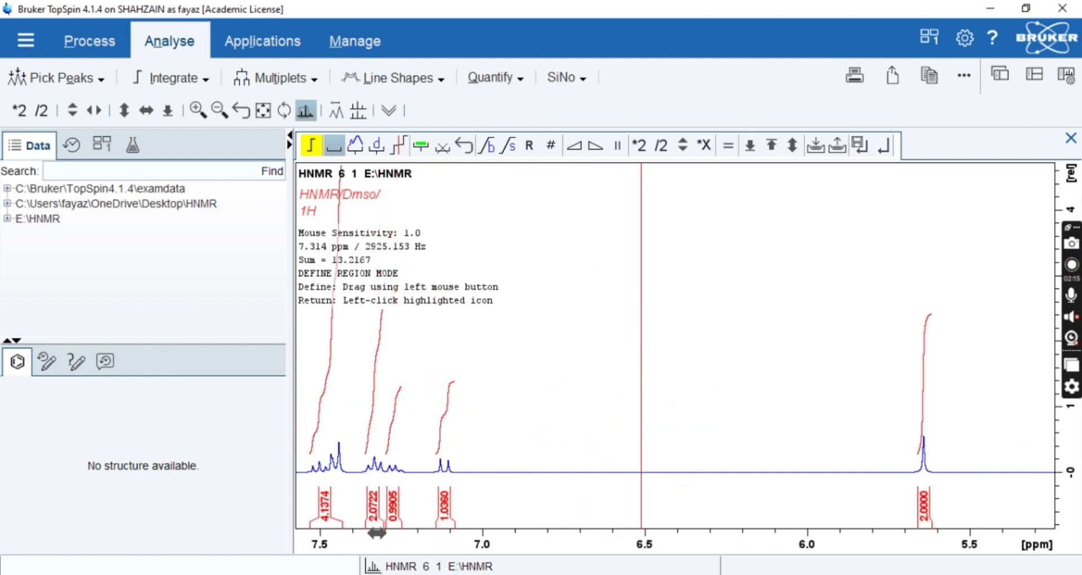
scroll(702, 549, down, 15)
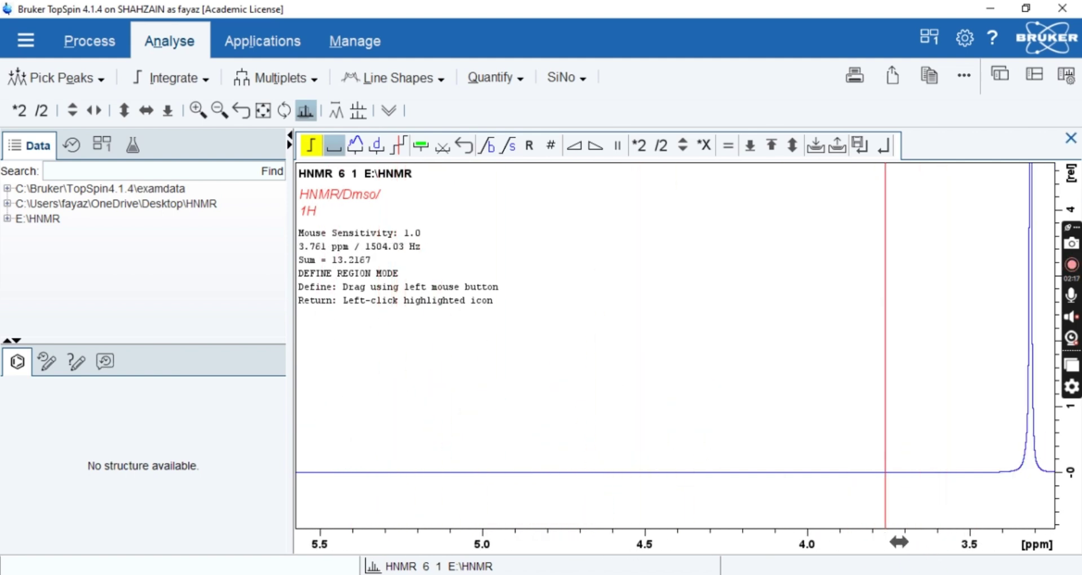
scroll(559, 540, down, 8)
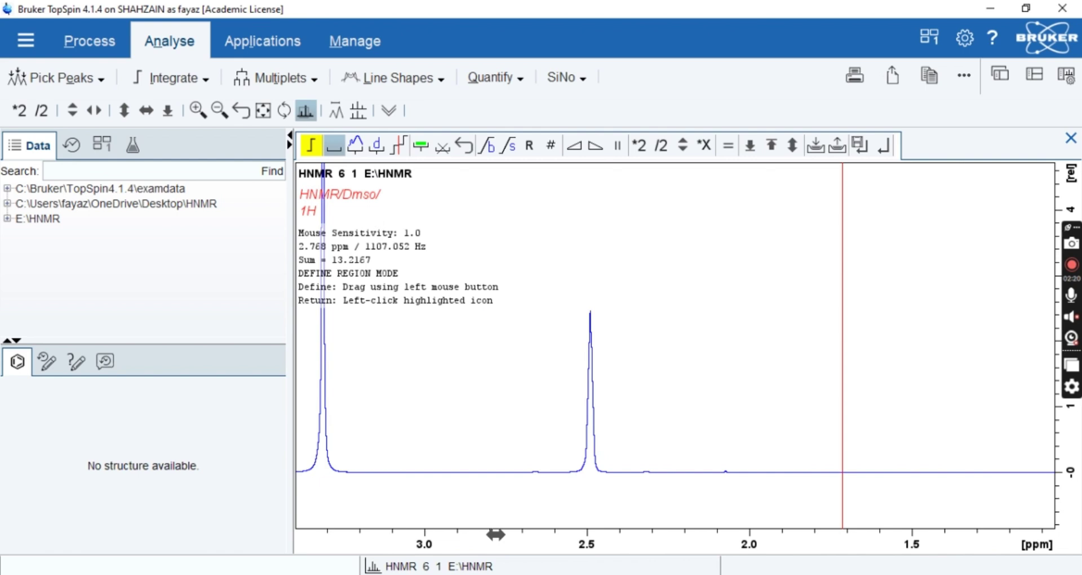
drag(529, 534, 592, 543)
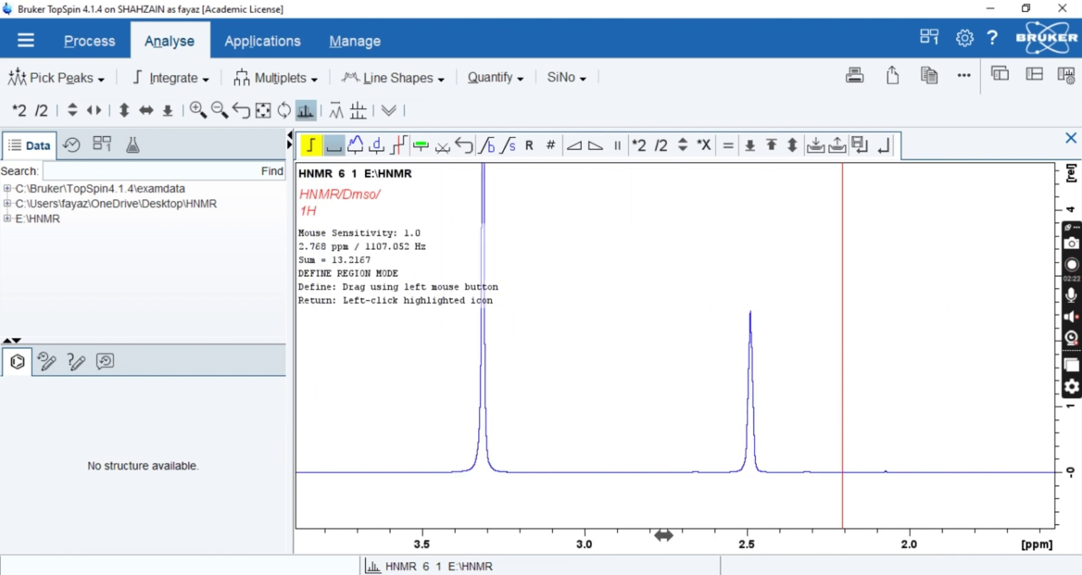
drag(746, 459, 762, 454)
right_click(754, 511)
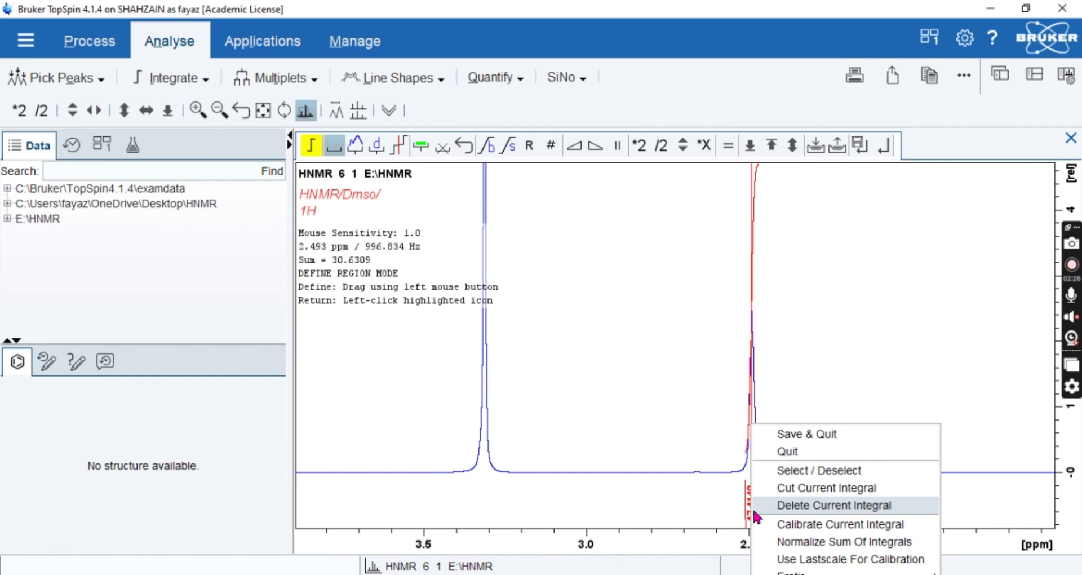
click(754, 510)
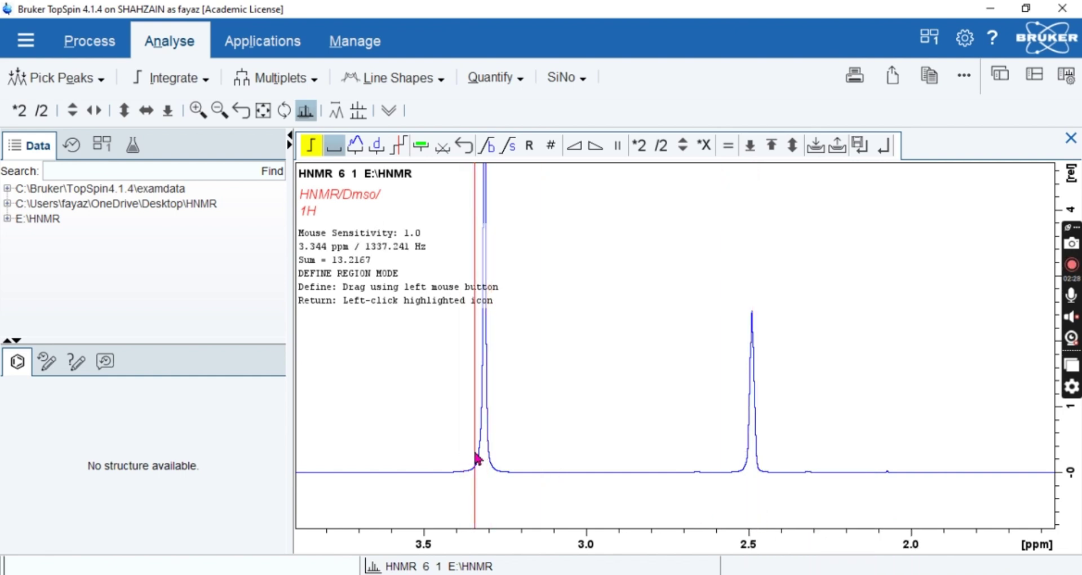
drag(476, 459, 485, 517)
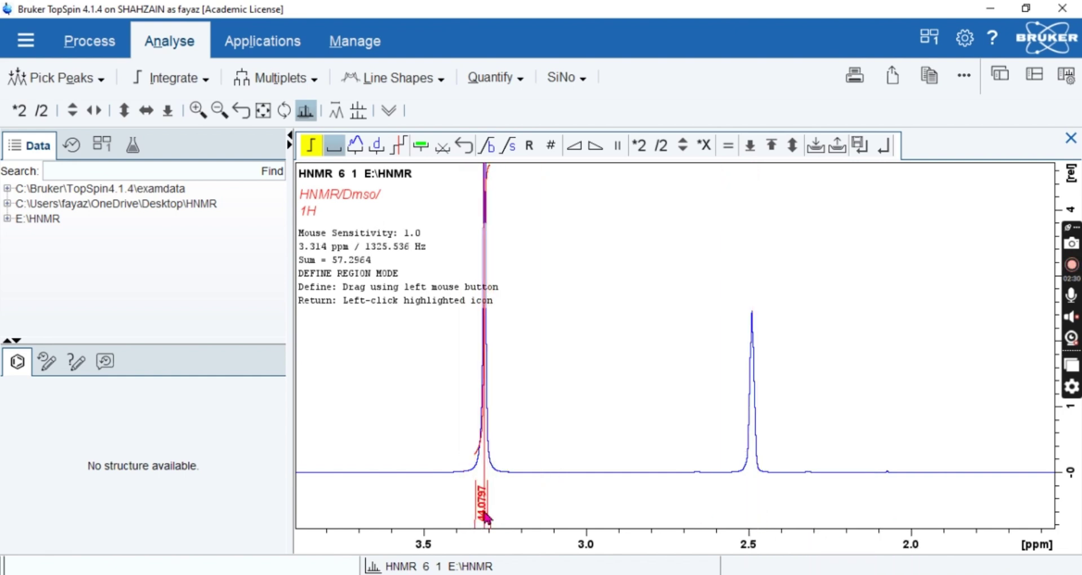
right_click(486, 517)
click(498, 511)
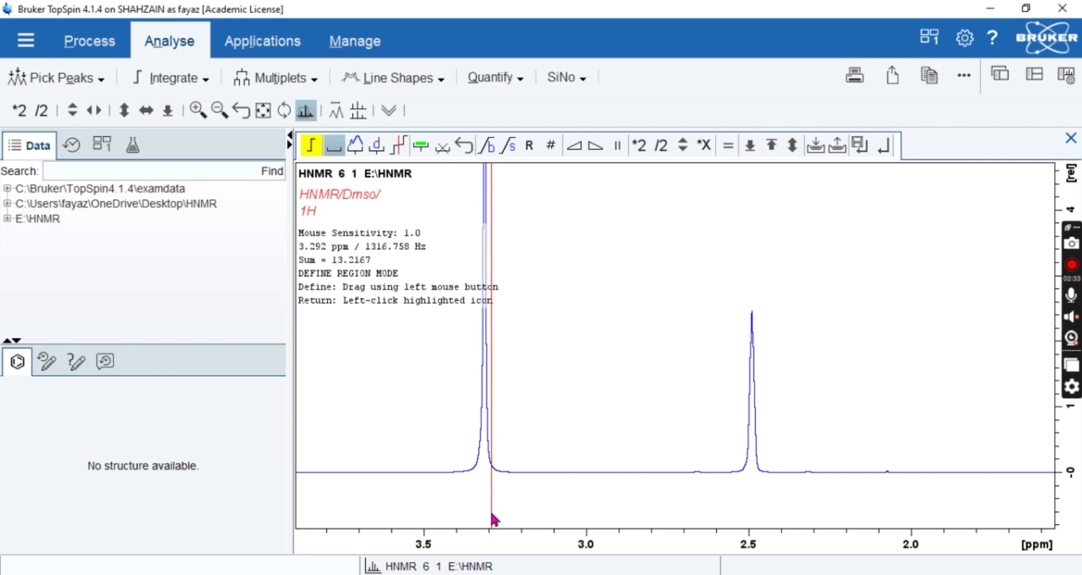
click(859, 146)
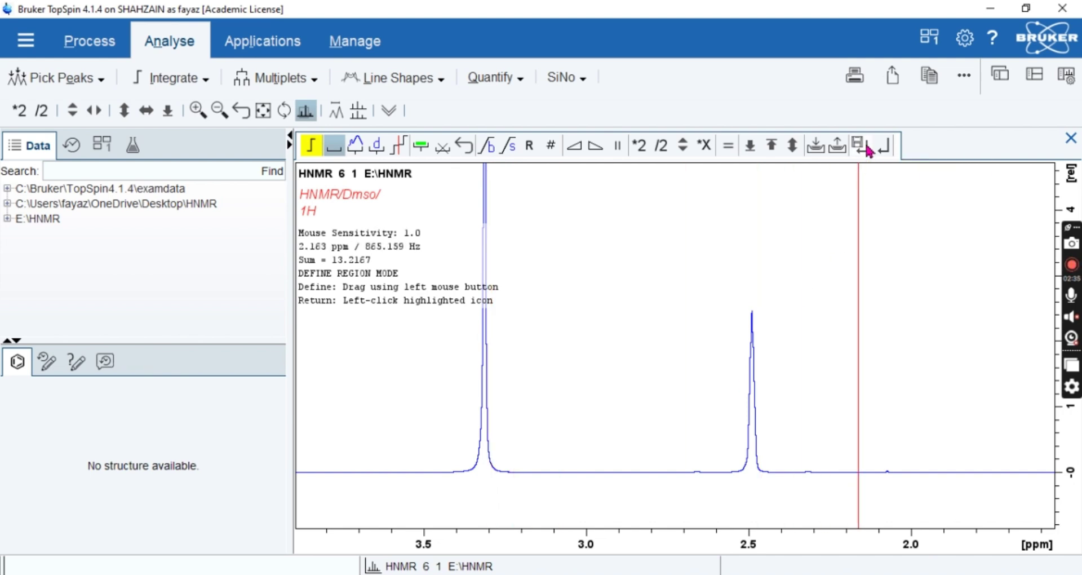
- Show the full spectrum and enter manual peak picking, dismissing the missing-range error
click(264, 112)
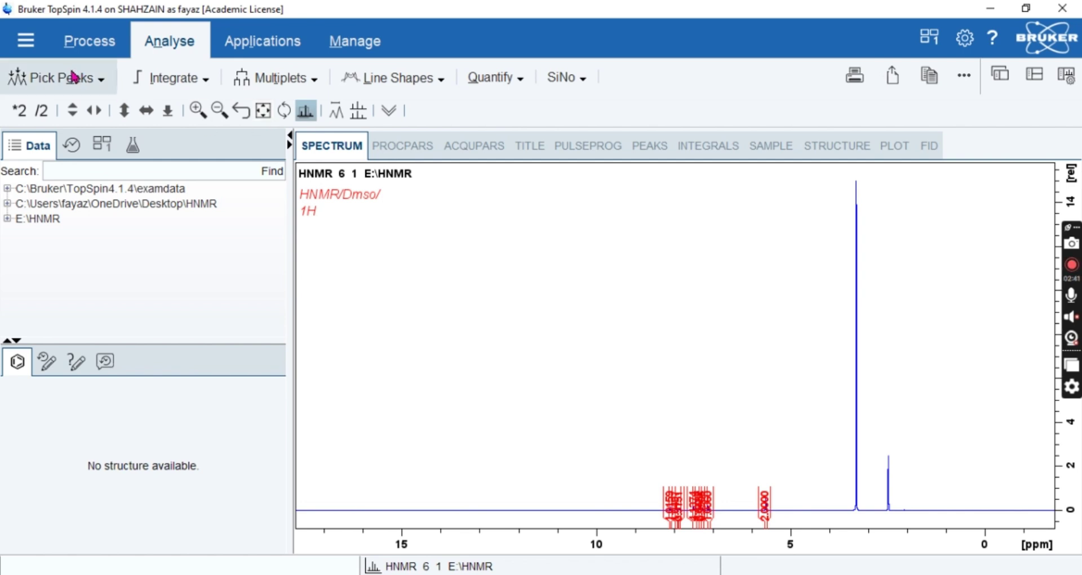
click(73, 81)
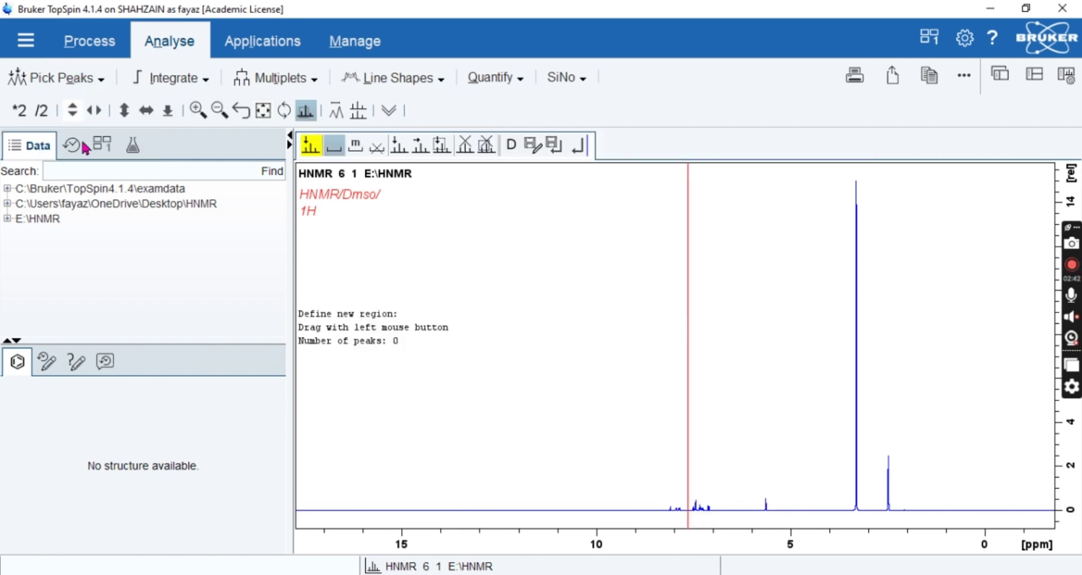
click(356, 146)
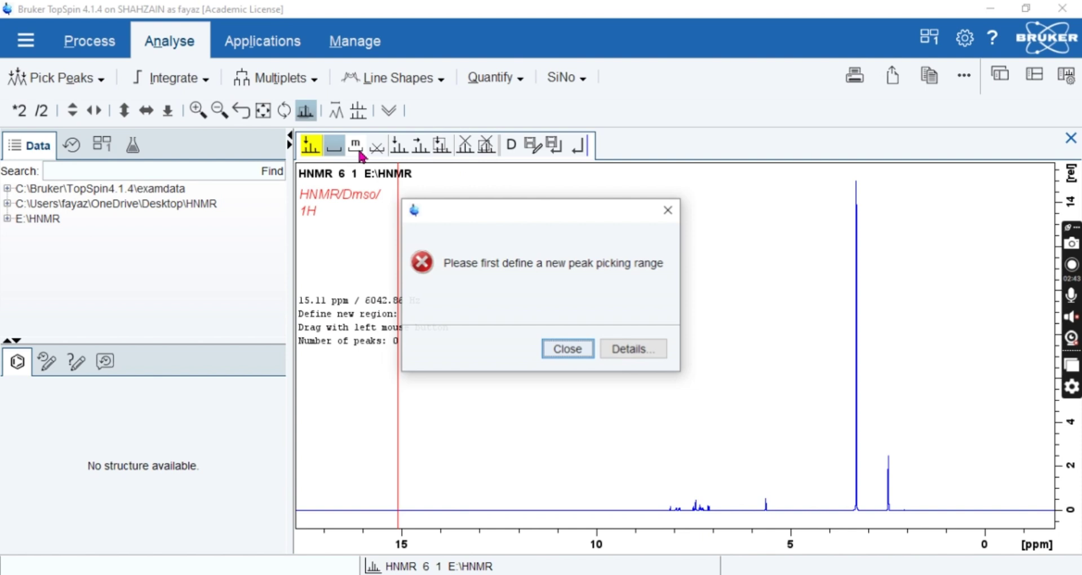
click(568, 349)
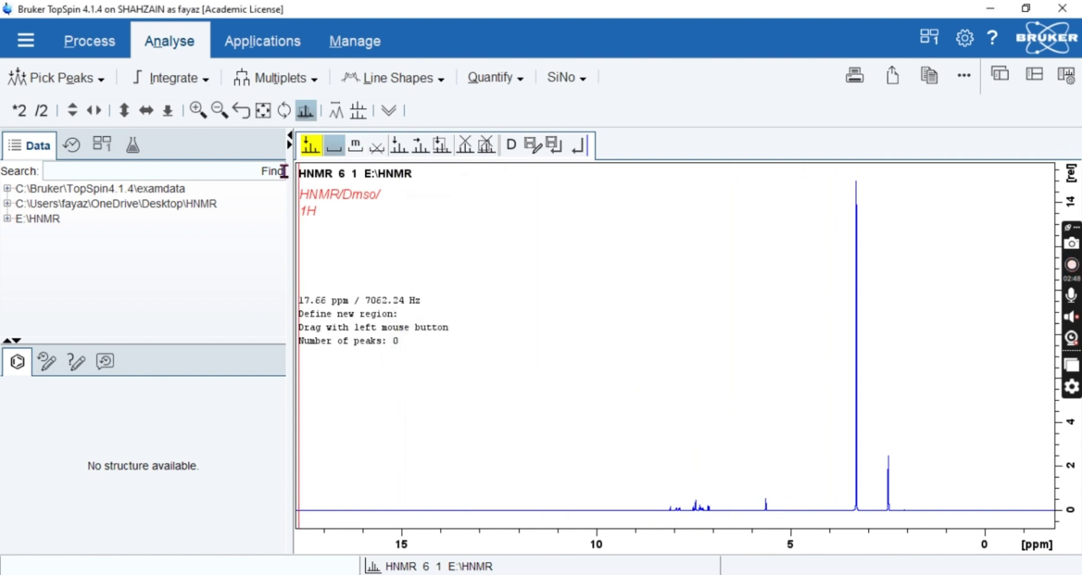
- Pick the singlet at 5.6421 ppm and increase the spectrum height
drag(879, 435, 924, 505)
drag(847, 165, 901, 327)
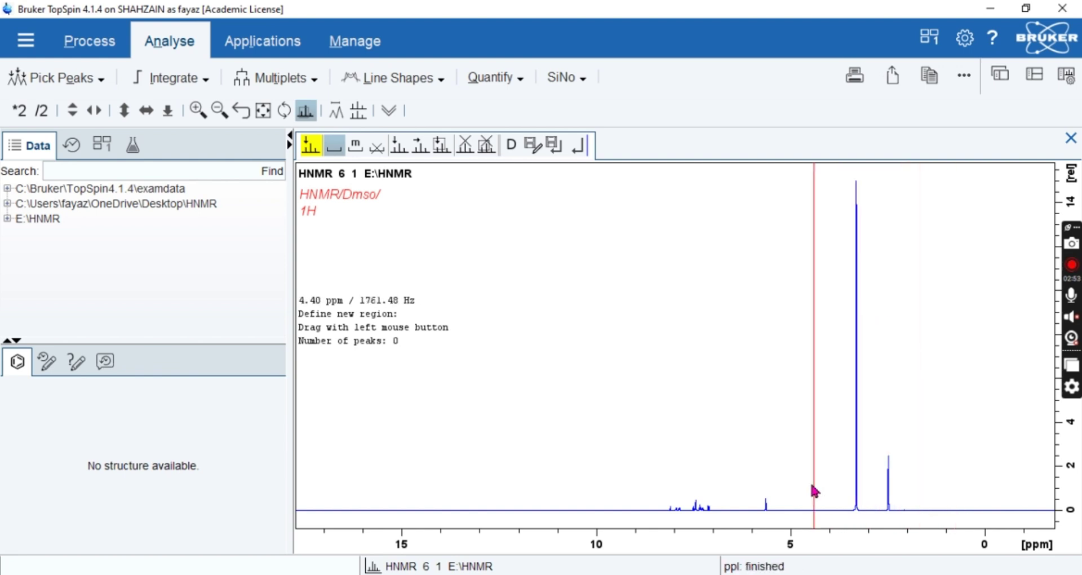
drag(744, 391, 789, 511)
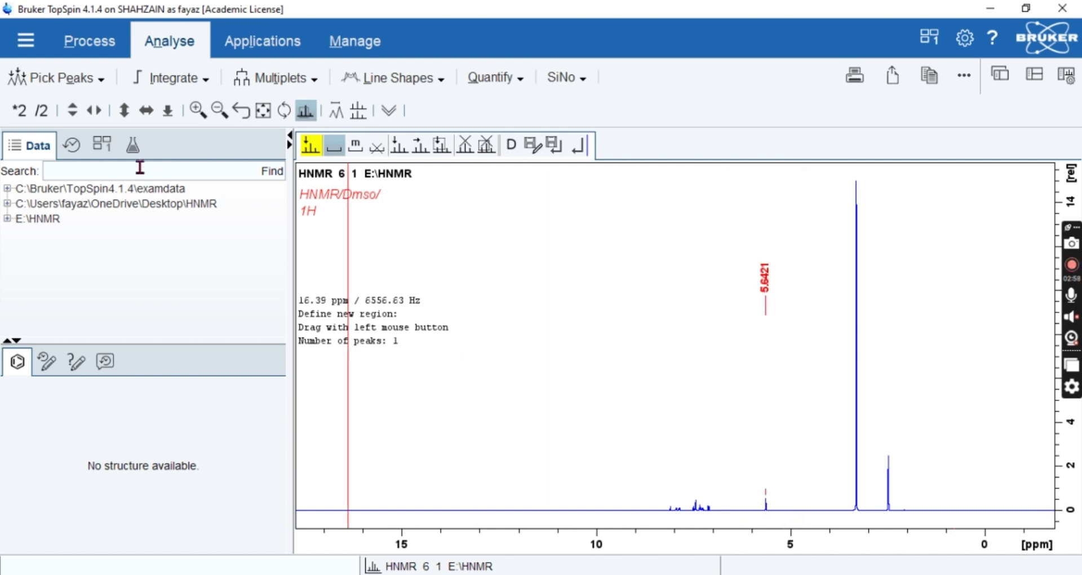
drag(80, 119, 6, 125)
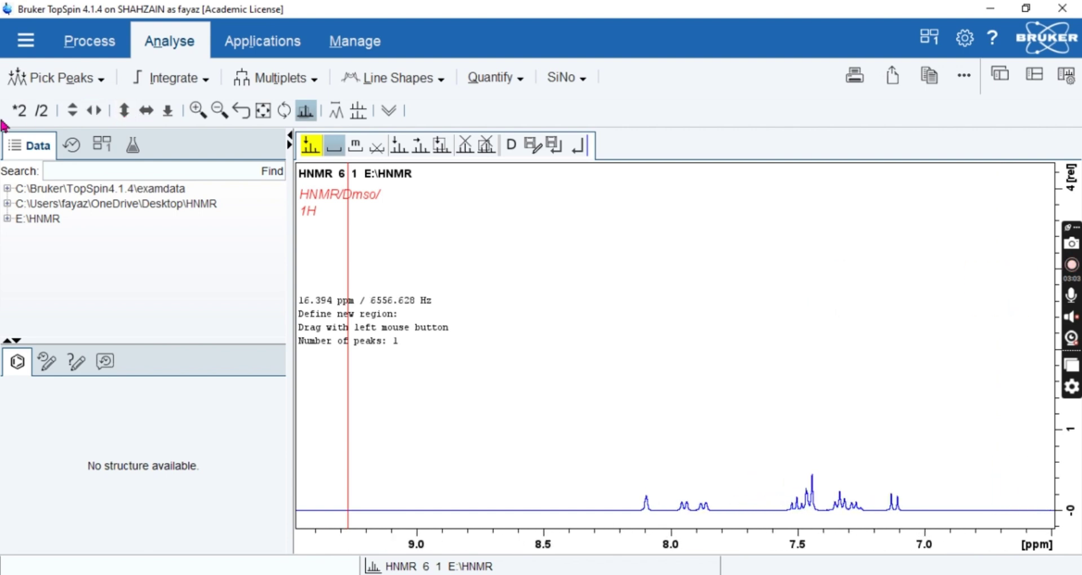
- Pick the aromatic peaks at 8.09, 7.95 and around 7.87 ppm
drag(70, 110, 70, 110)
drag(633, 395, 663, 442)
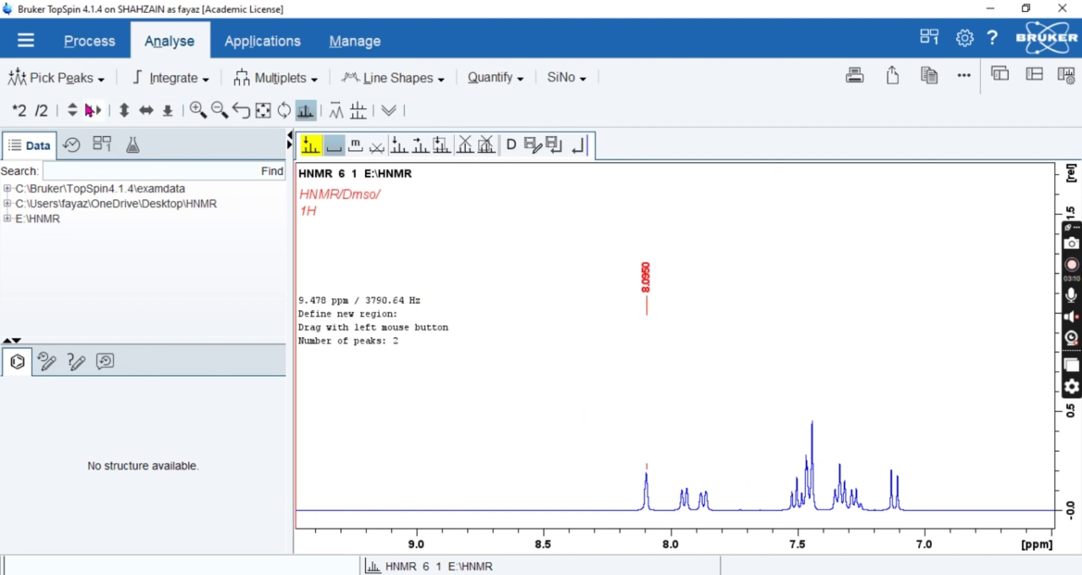
drag(95, 111, 97, 112)
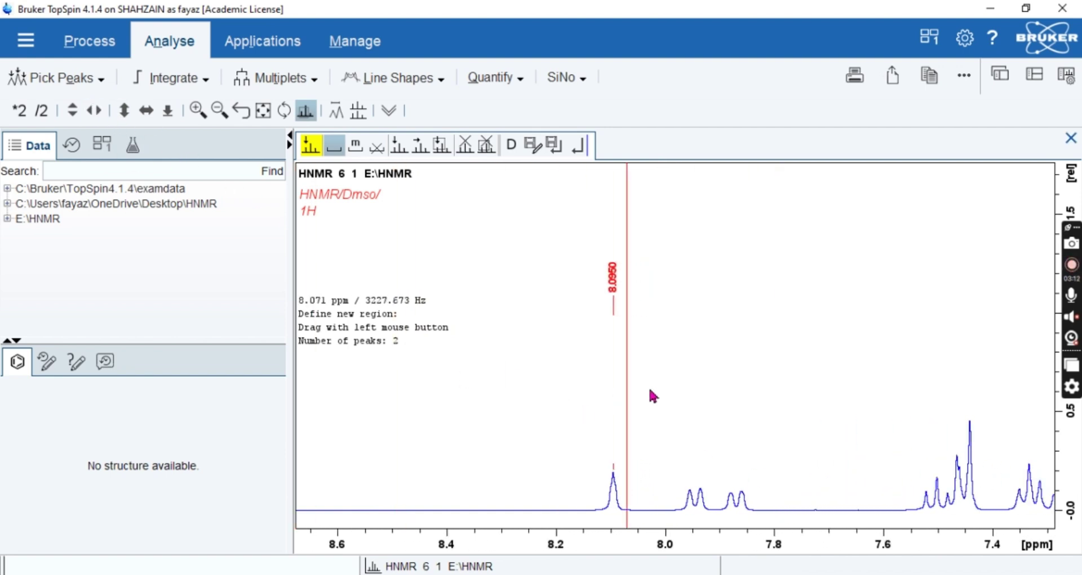
drag(677, 424, 716, 510)
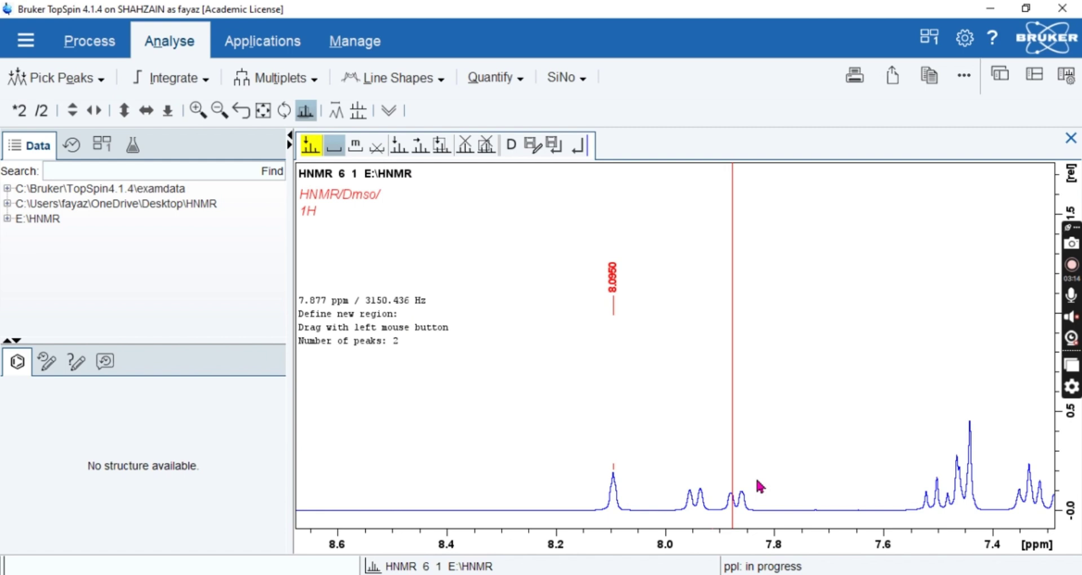
drag(726, 469, 750, 501)
- Pick the peaks at 7.5, 7.44, 7.33, 7.28 and 7.12 ppm, then finish picking
drag(850, 541, 563, 545)
drag(622, 432, 693, 506)
drag(685, 396, 718, 450)
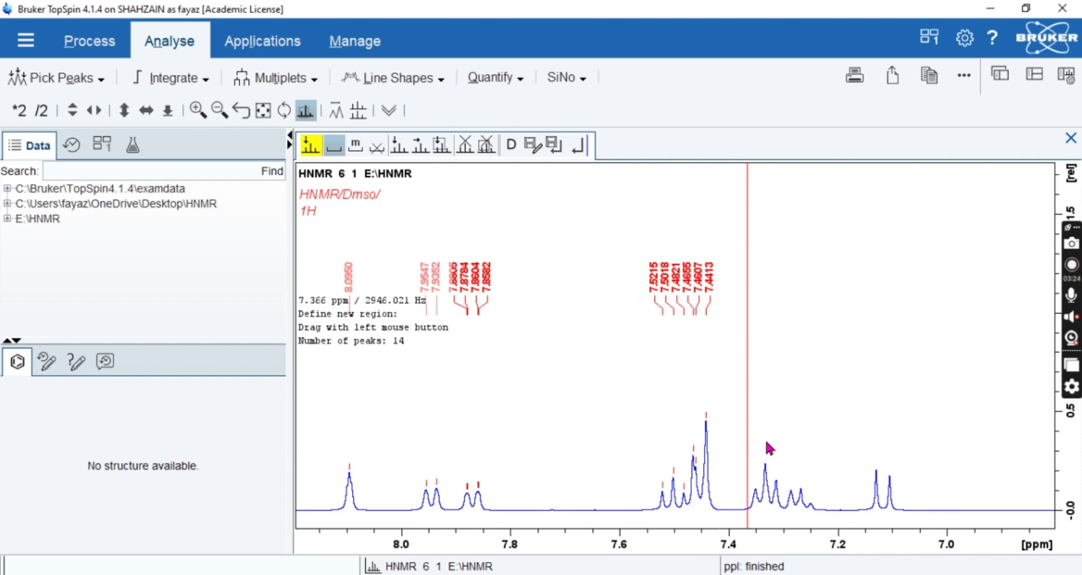
drag(738, 428, 787, 510)
drag(787, 456, 813, 512)
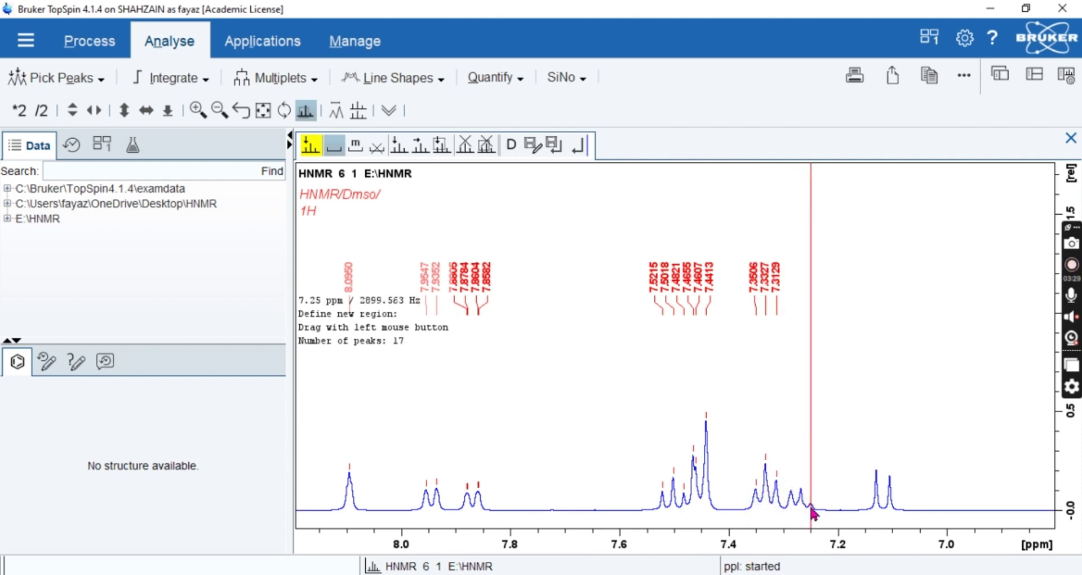
drag(860, 442, 924, 521)
drag(971, 548, 953, 550)
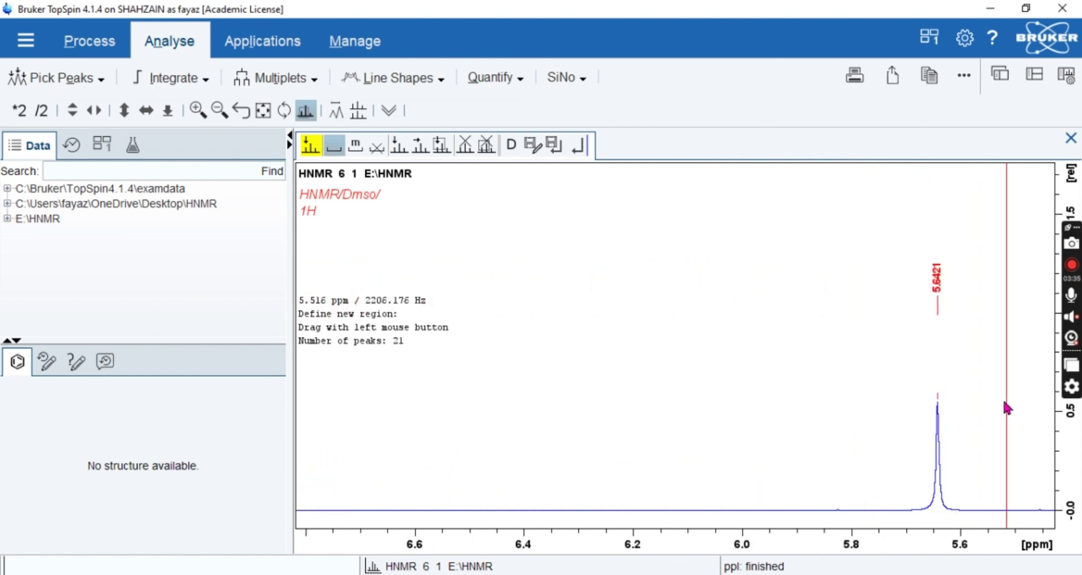
click(553, 147)
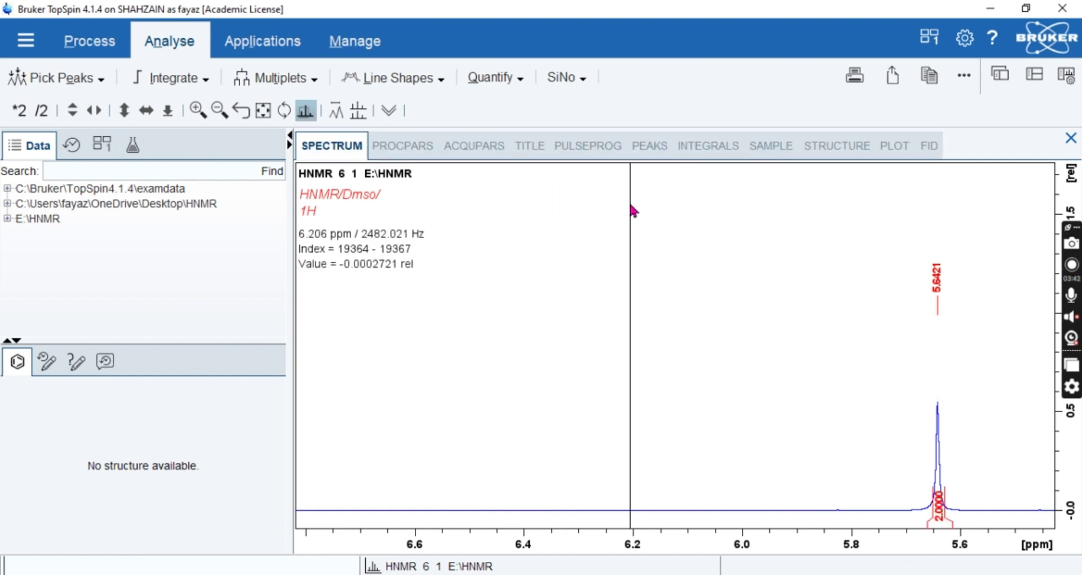
- Reset to the full spectrum view with peak labels from 8.0950 to 5.6421 ppm and integrals
click(263, 110)
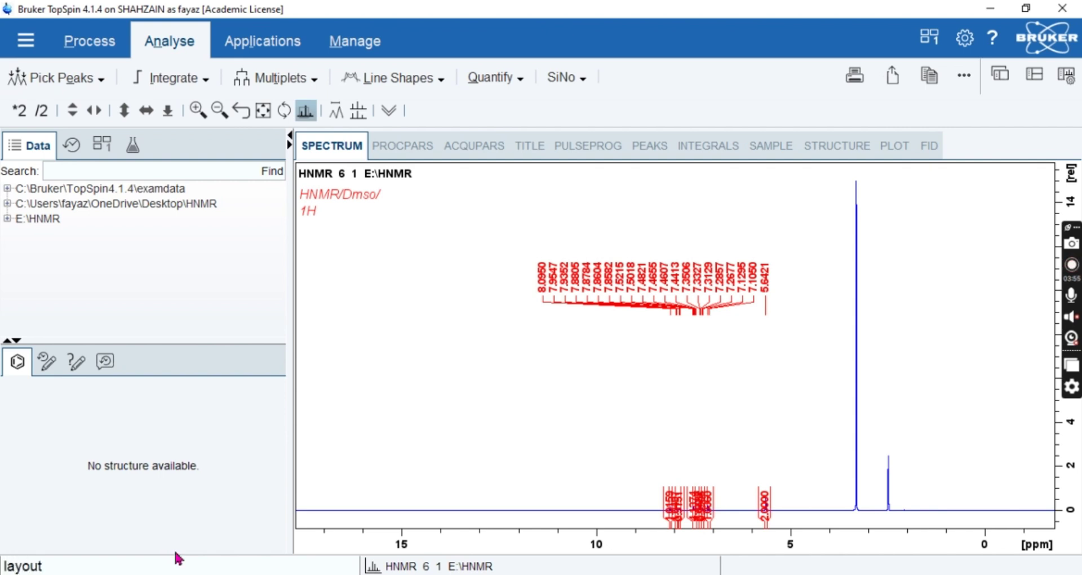
- Apply the +/1D_H+lf.xwp layout to preview the labelled HNMR spectrum with an inset on A4
key(Return)
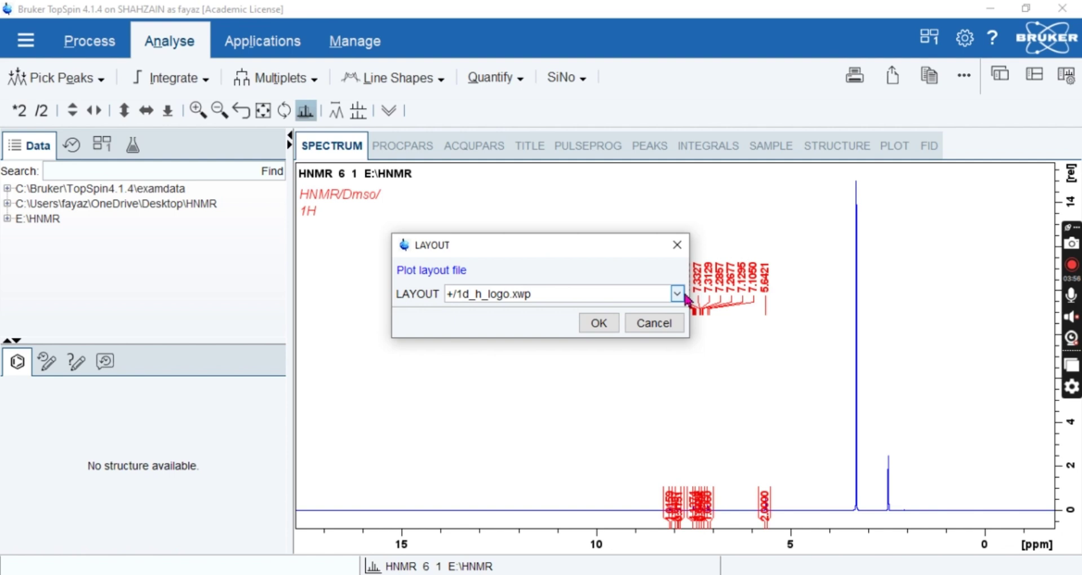
click(676, 294)
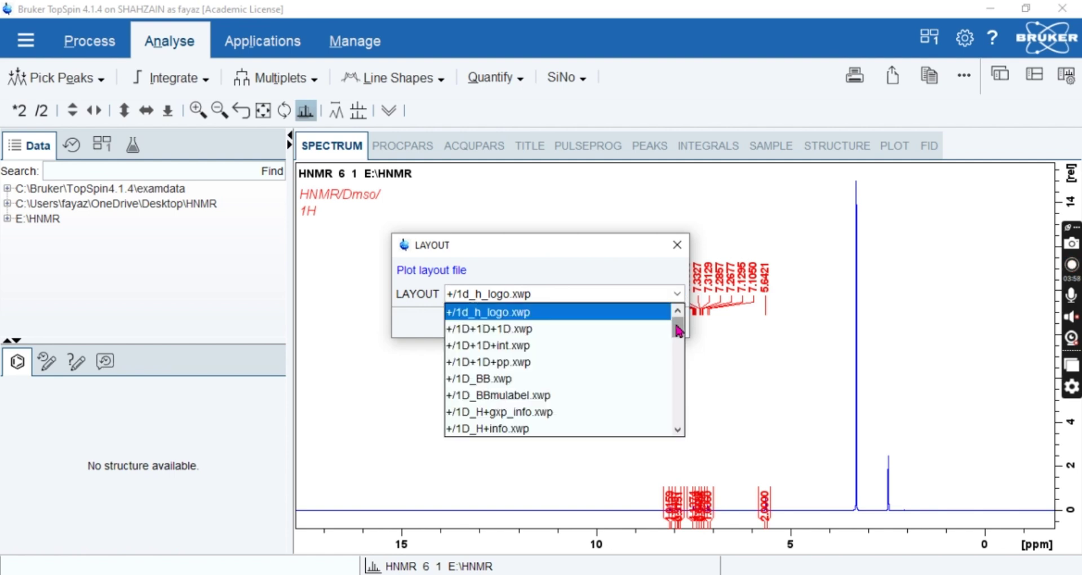
mouse_move(677, 329)
mouse_down()
mouse_move(683, 366)
mouse_move(682, 346)
mouse_up()
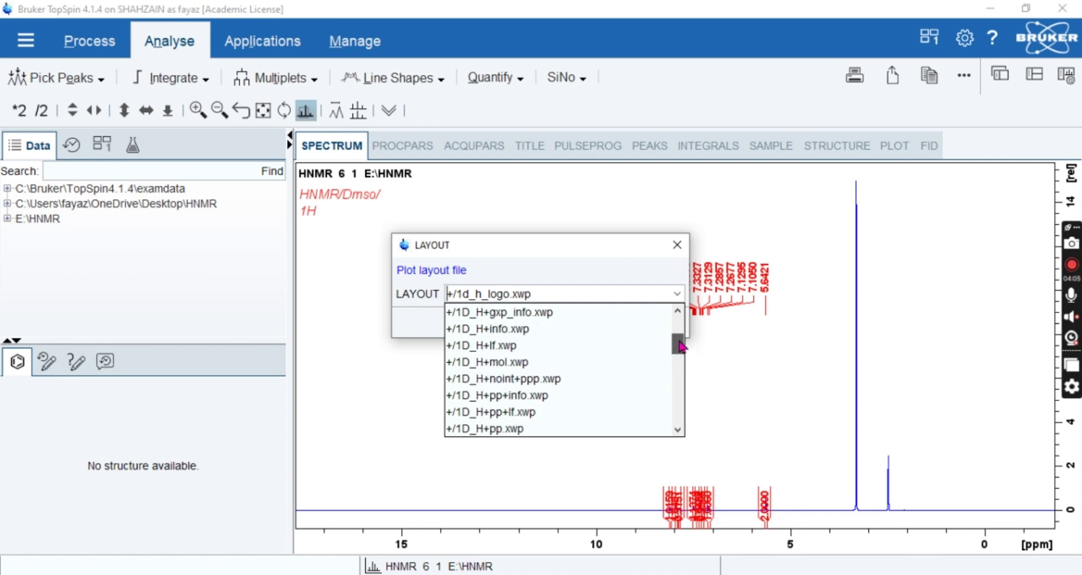
click(572, 345)
click(592, 321)
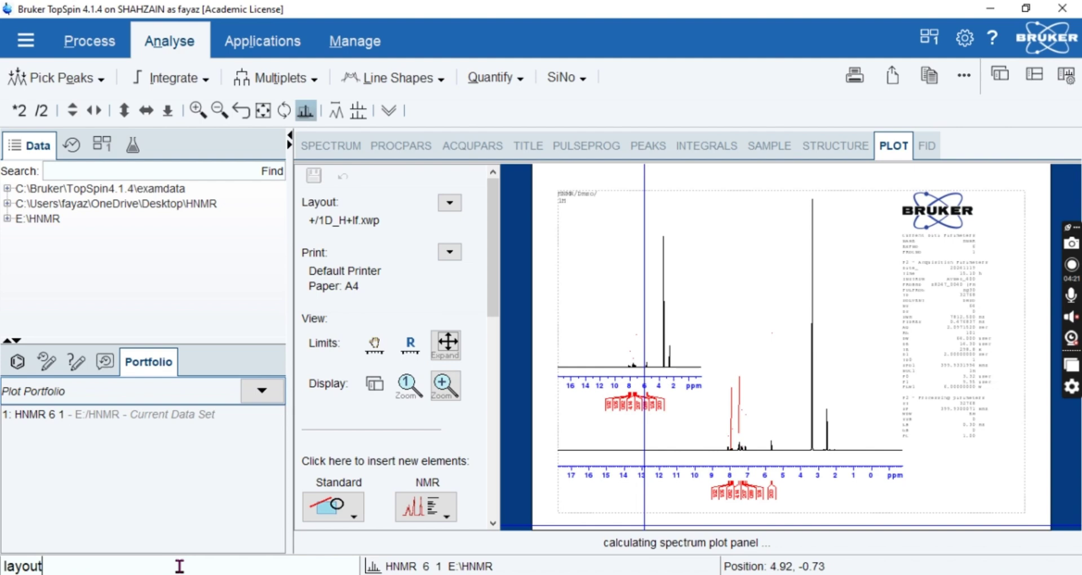
- Switch to the +/1D_H.xwp layout and replot the full labelled spectrum without the inset
key(Return)
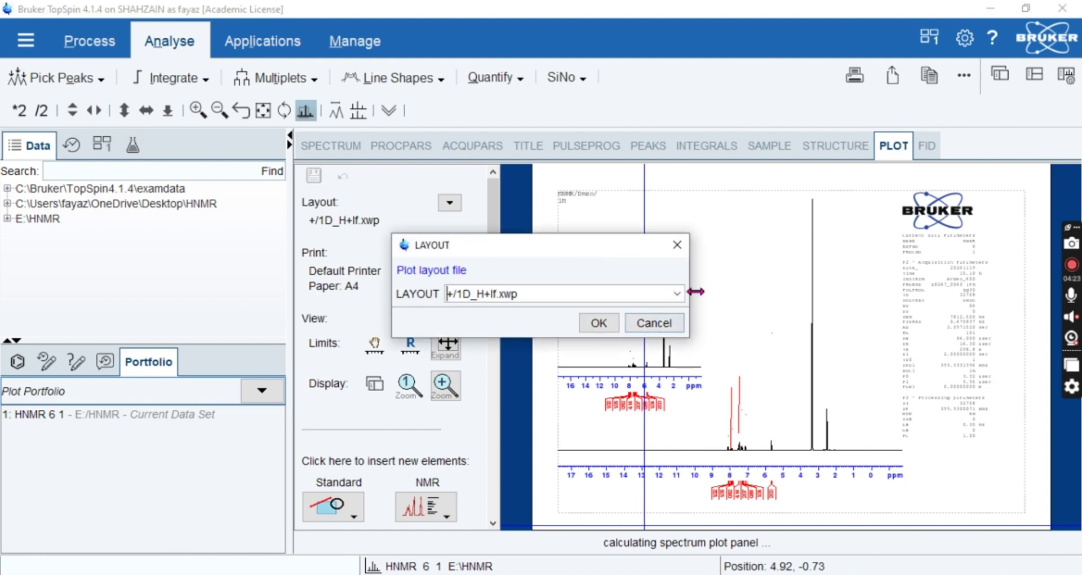
click(676, 293)
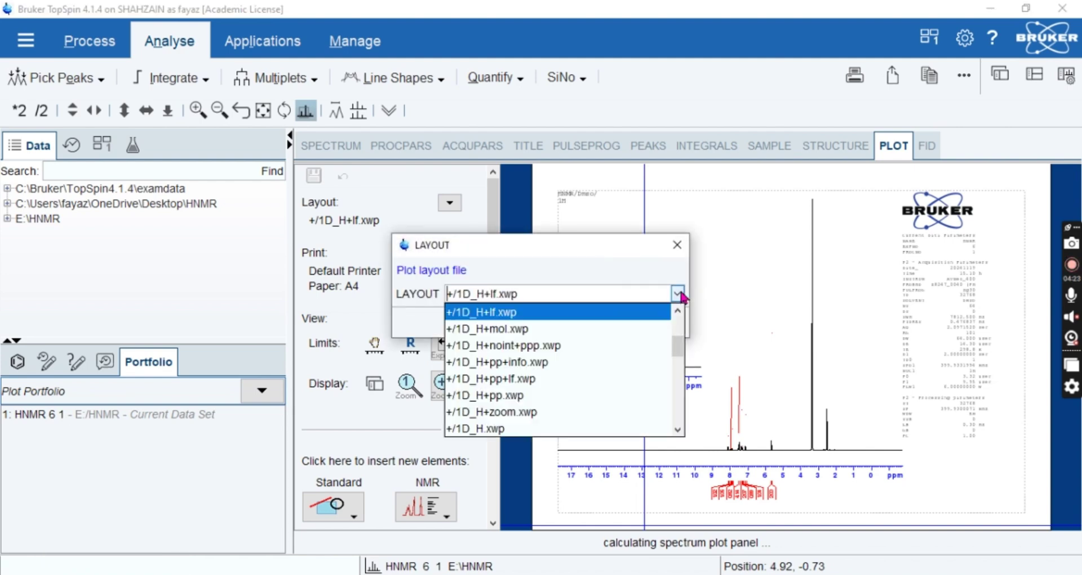
click(487, 434)
click(597, 322)
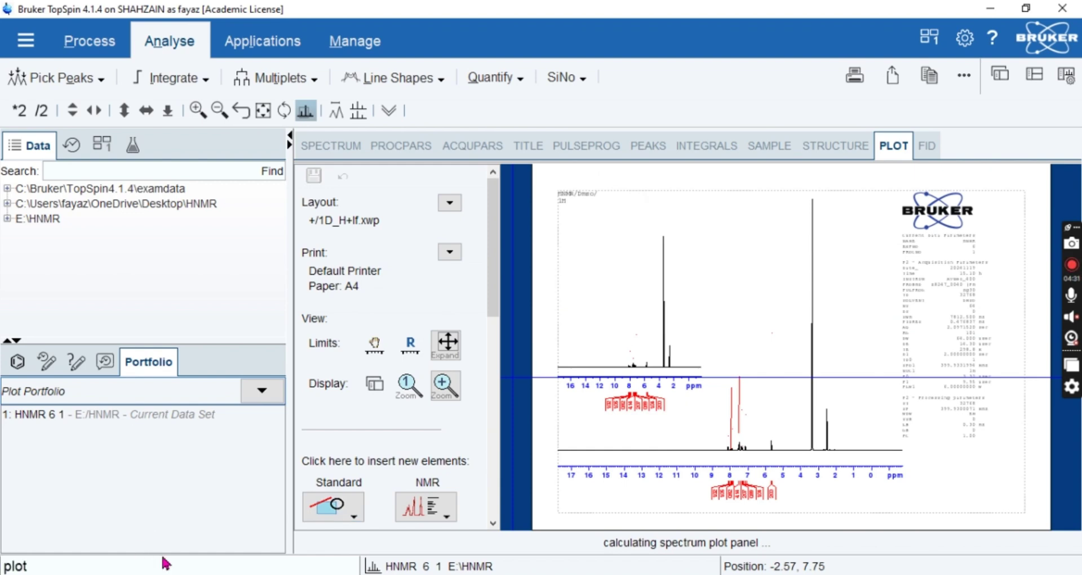
key(Return)
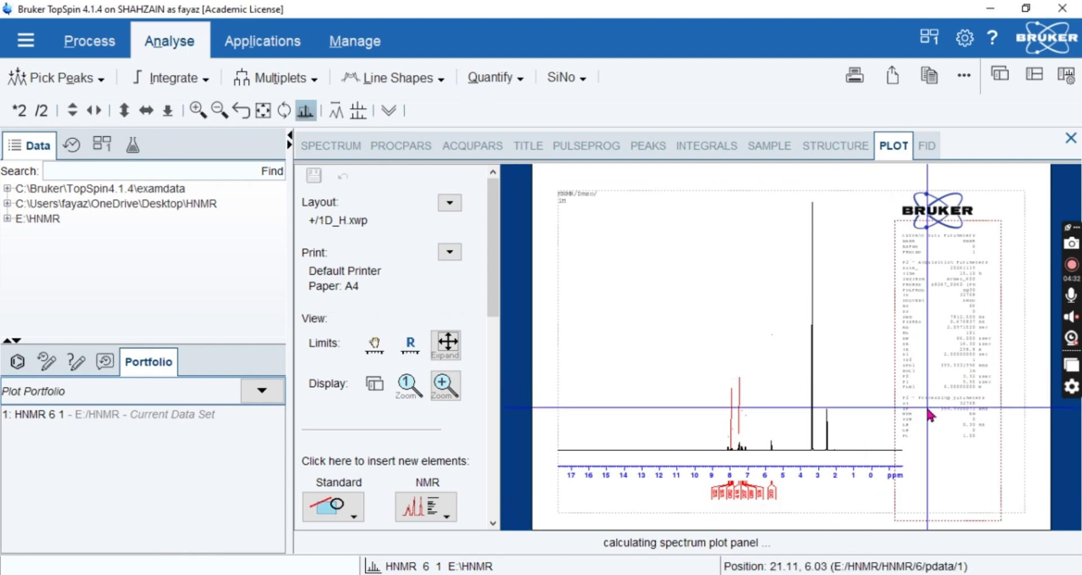
- Narrow the parameter text block and stretch the spectrum to 25.96 × 15.59 across the page
click(905, 379)
drag(903, 370, 969, 219)
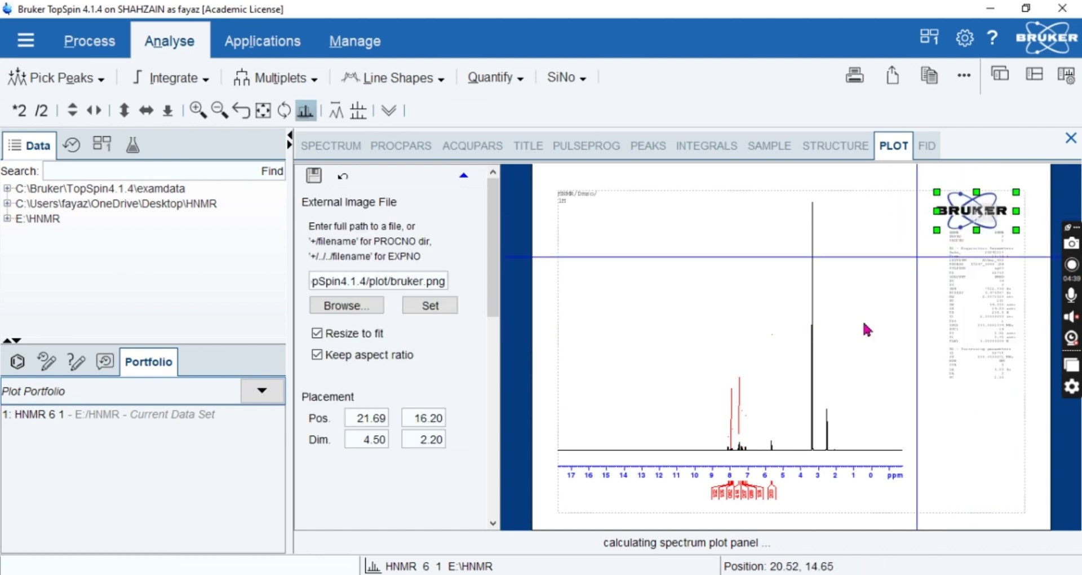
click(848, 298)
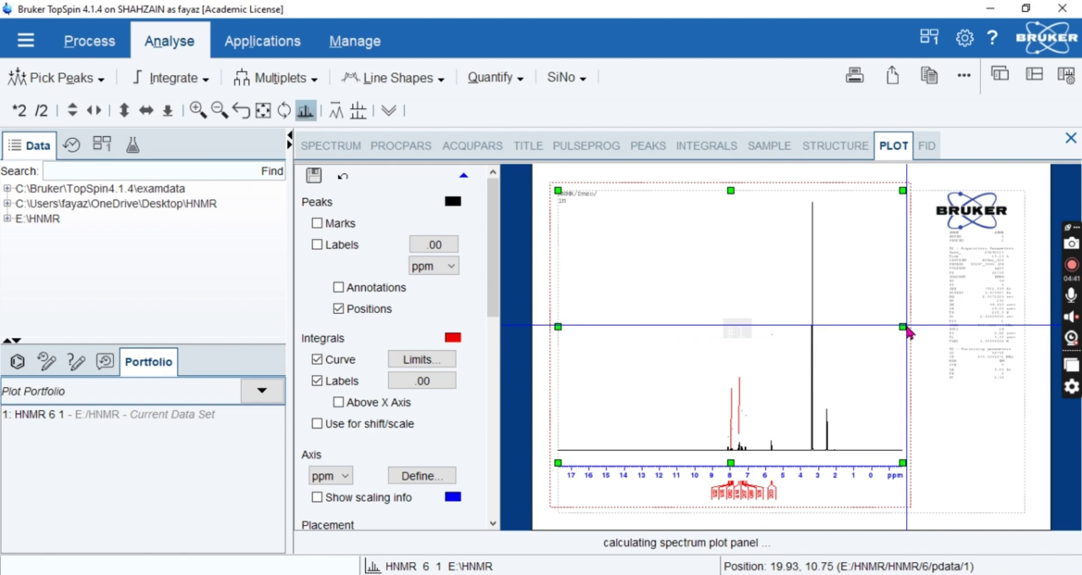
drag(905, 324, 1013, 334)
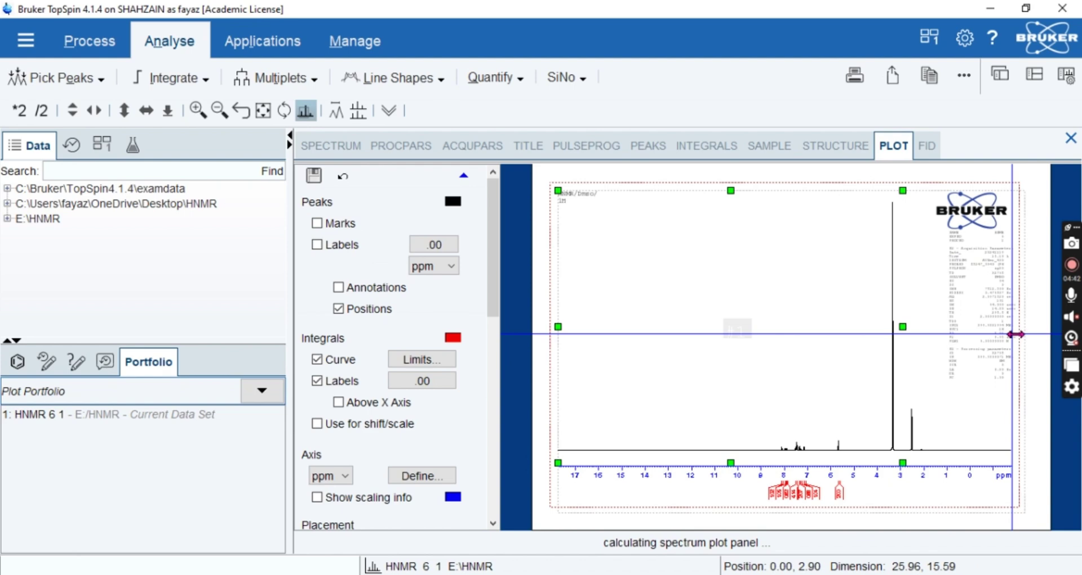
- Show peak labels on the plot in black
click(317, 244)
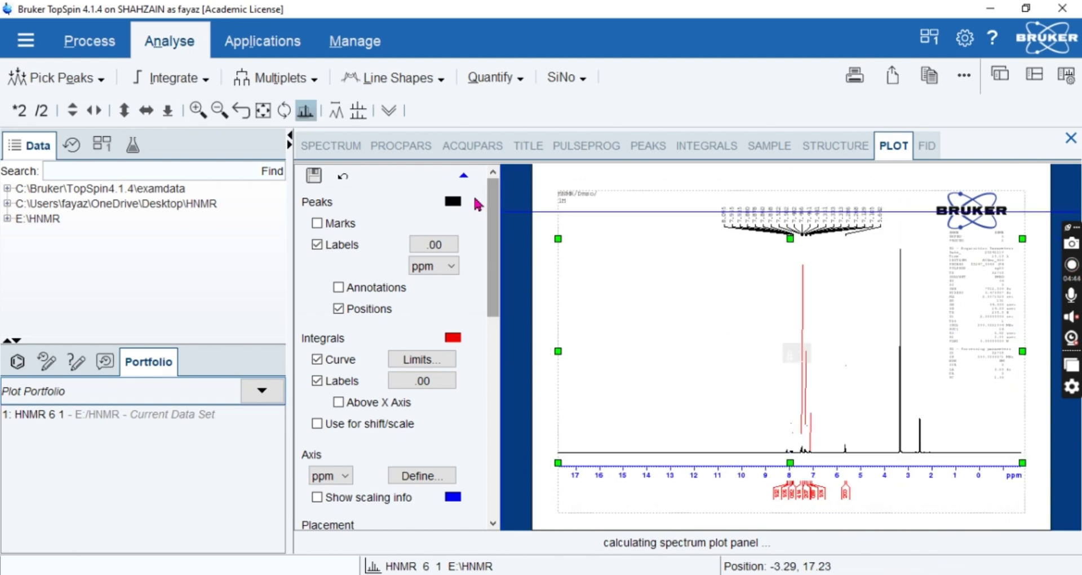
click(455, 202)
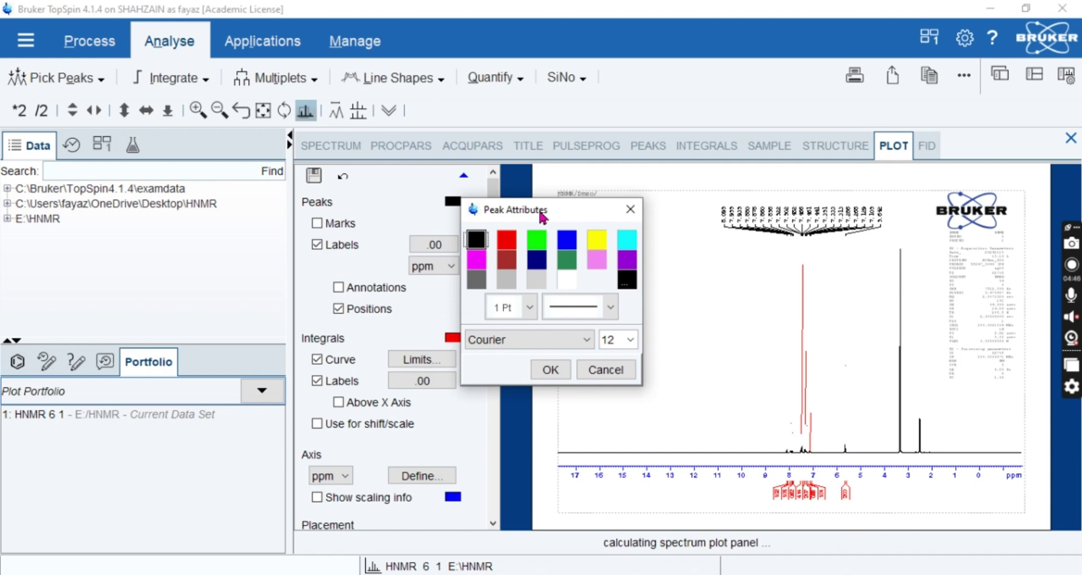
drag(542, 216, 607, 241)
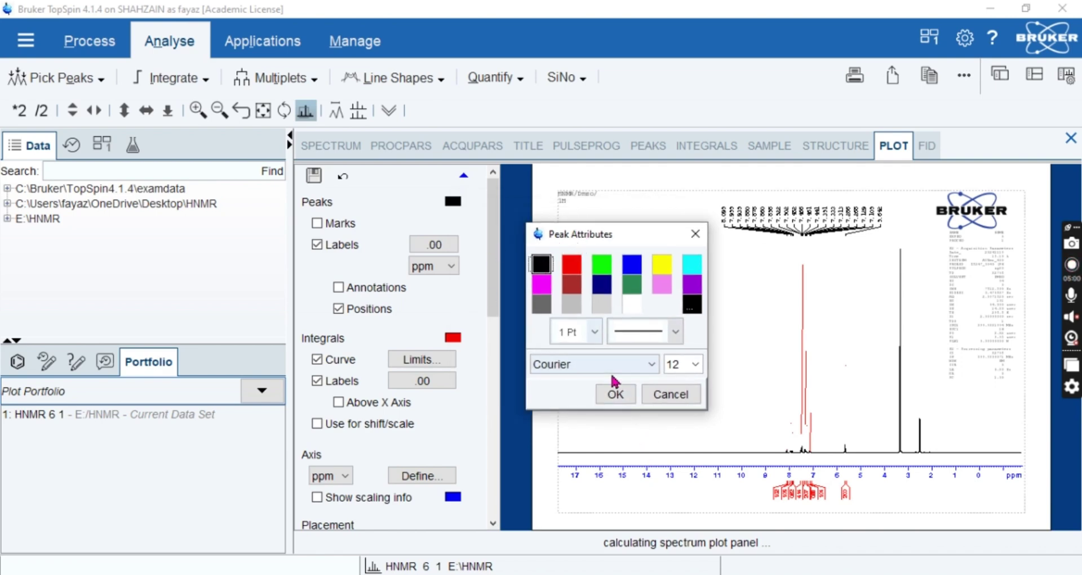
click(620, 394)
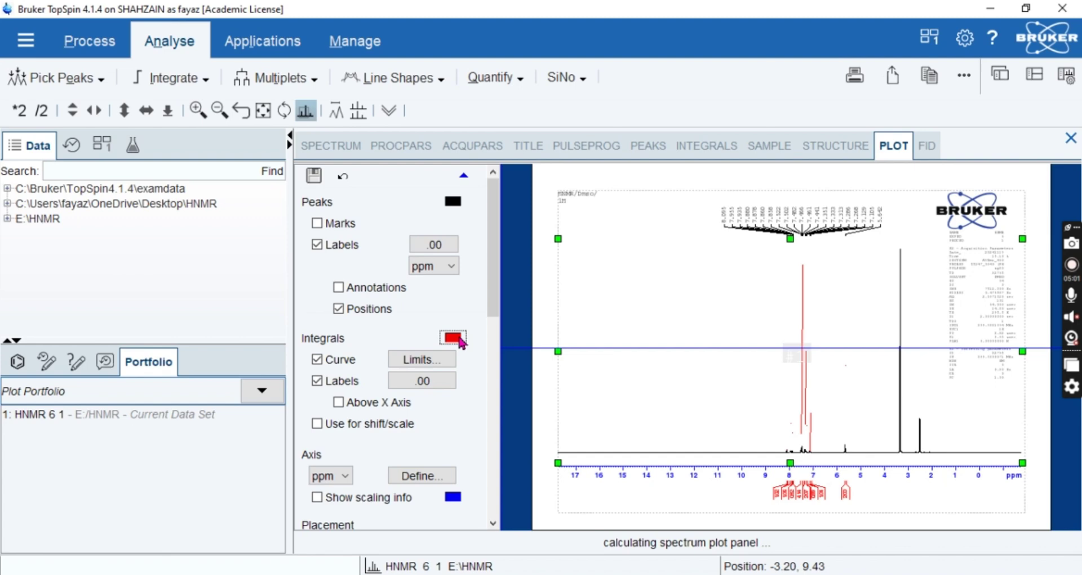
- Make integrals black, hide integral curves and place integral labels above the x-axis
click(454, 337)
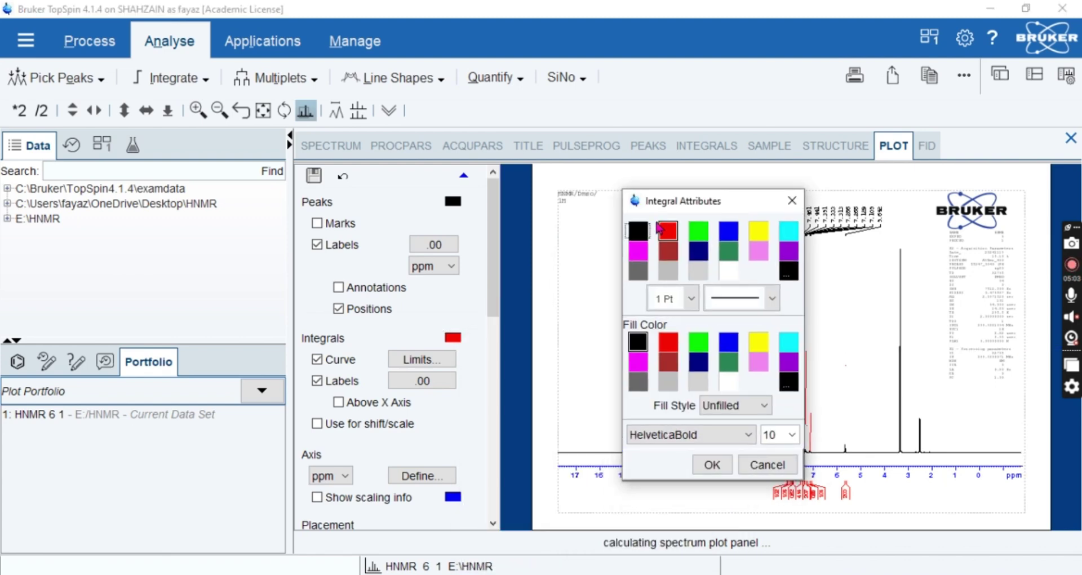
click(639, 235)
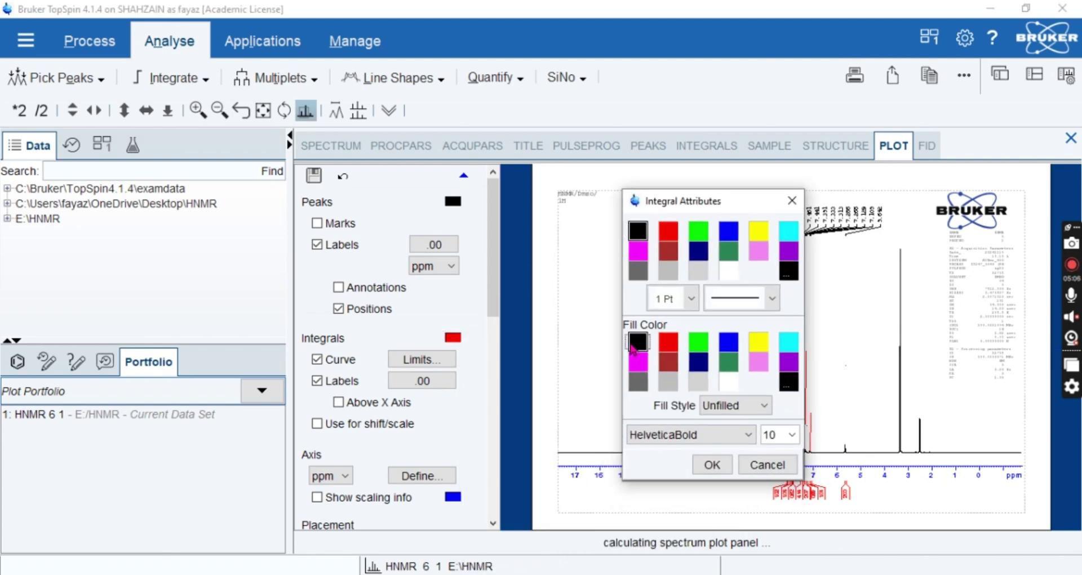
click(711, 464)
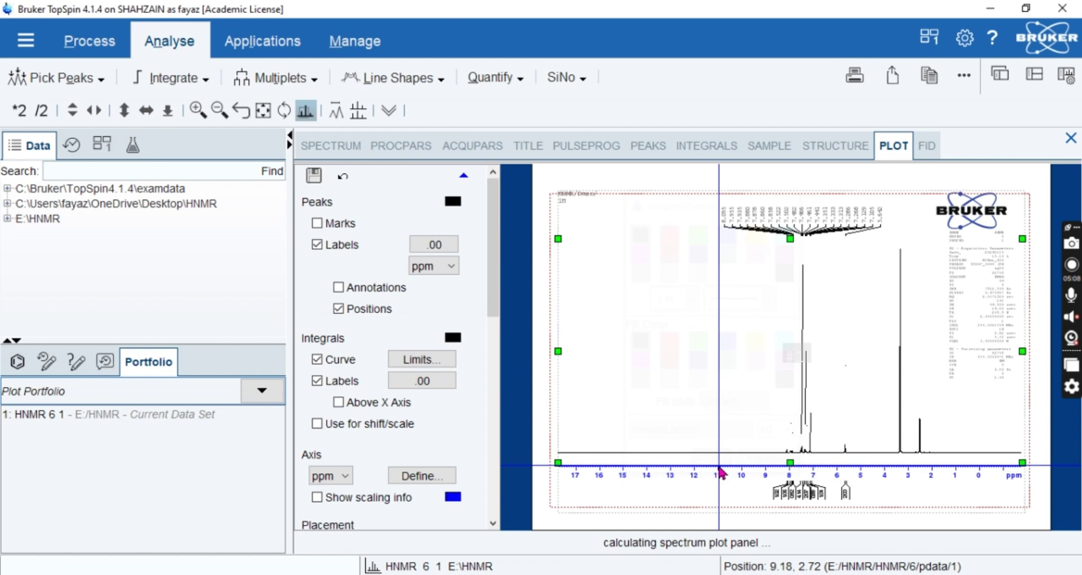
click(318, 358)
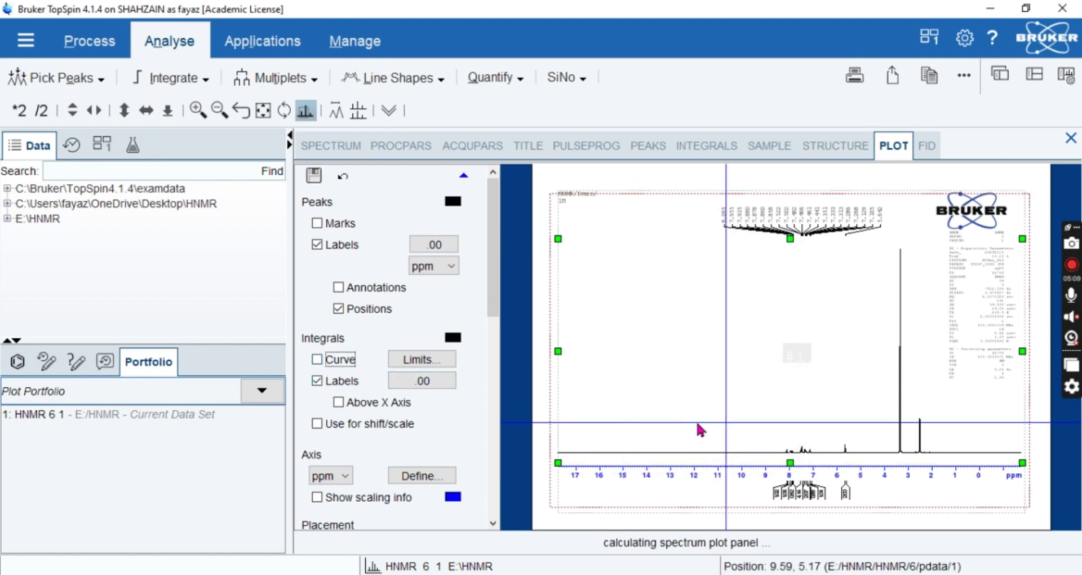
click(359, 403)
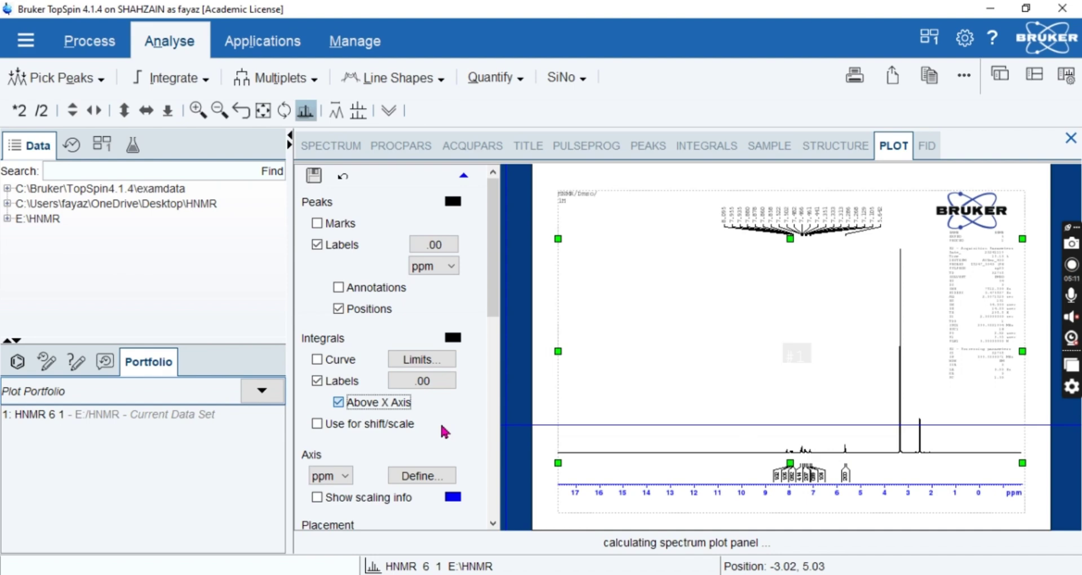
click(369, 407)
click(370, 407)
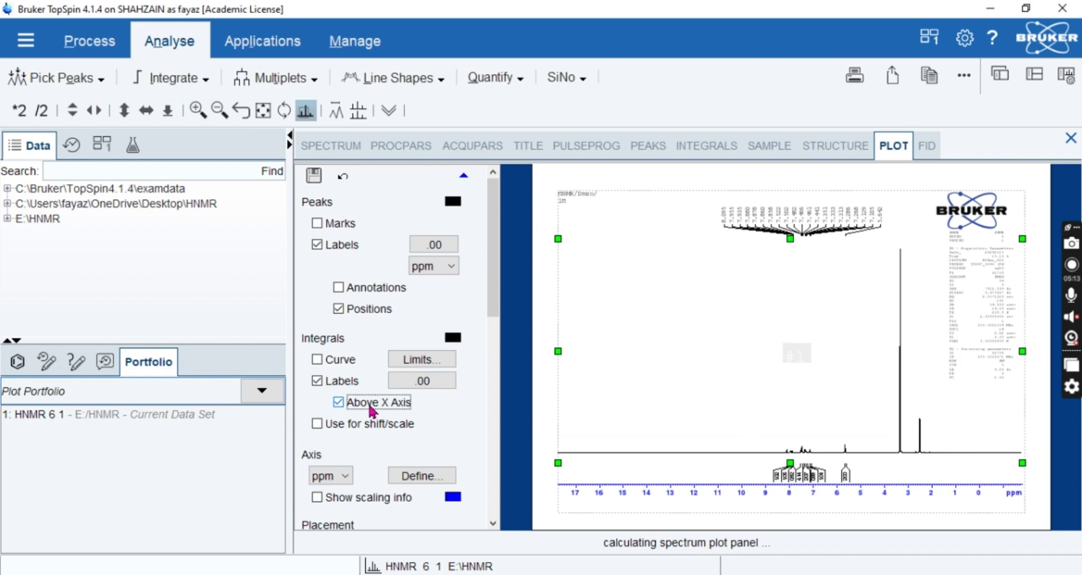
click(456, 341)
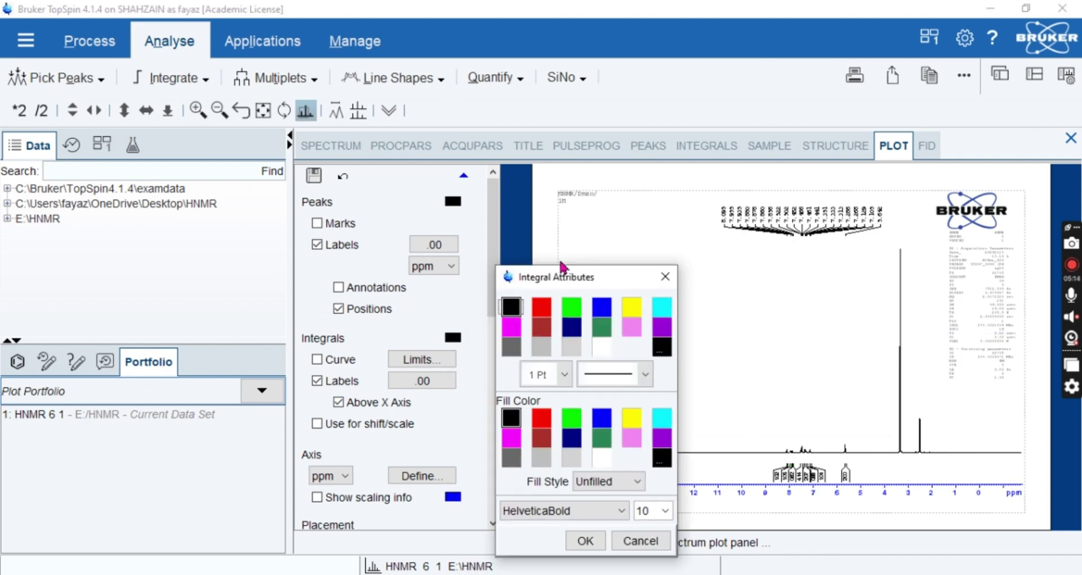
click(594, 557)
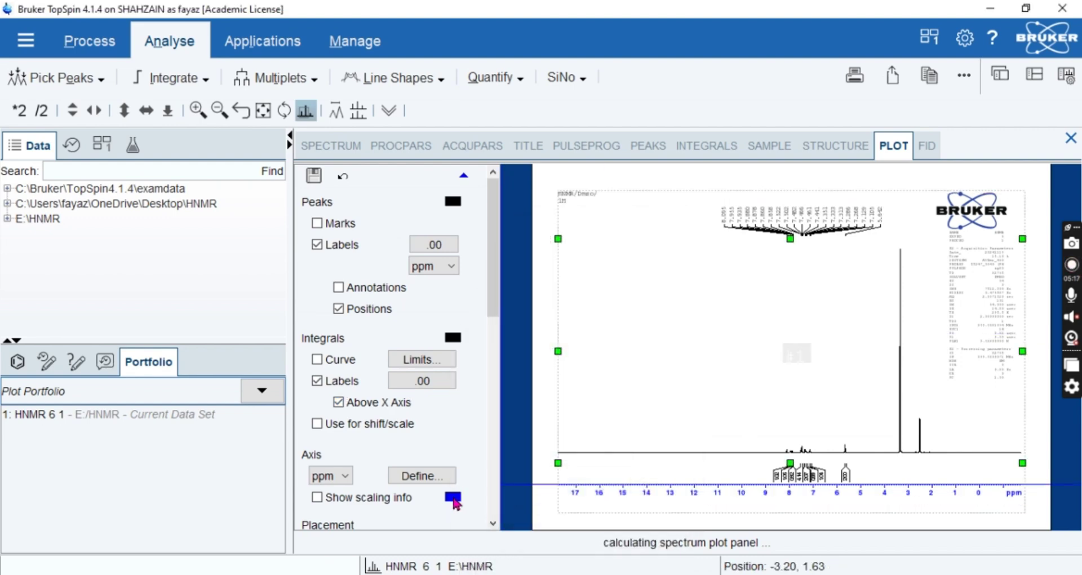
- Set the scaling info colour to black
click(453, 496)
drag(548, 510, 646, 244)
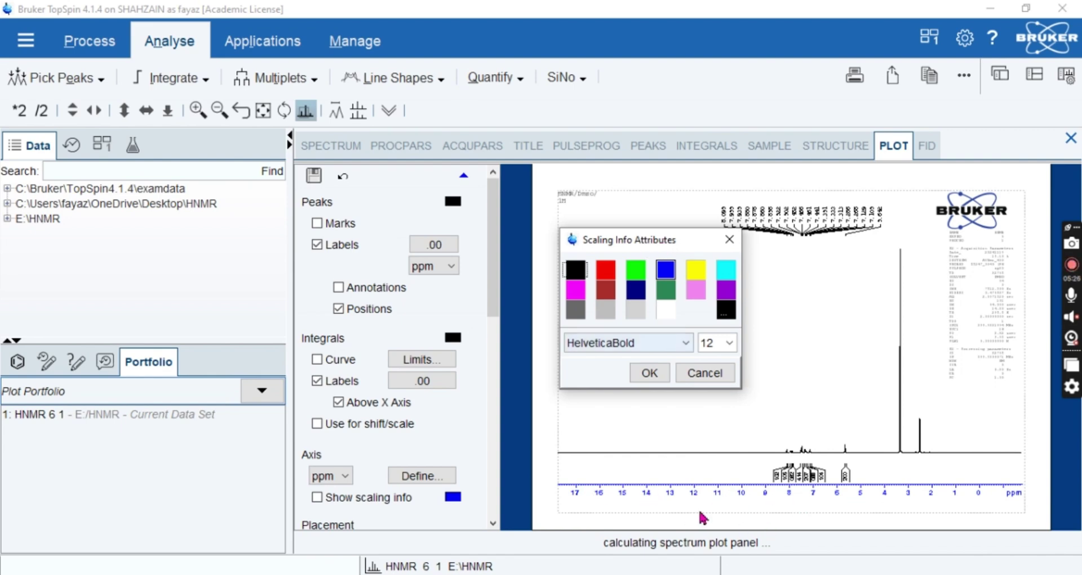
click(571, 271)
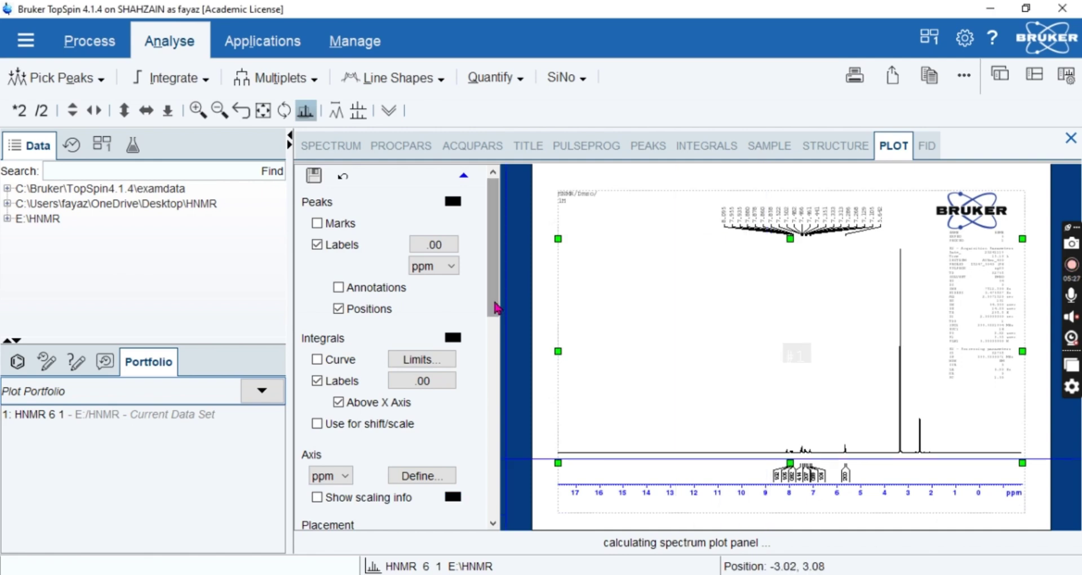
drag(495, 307, 495, 381)
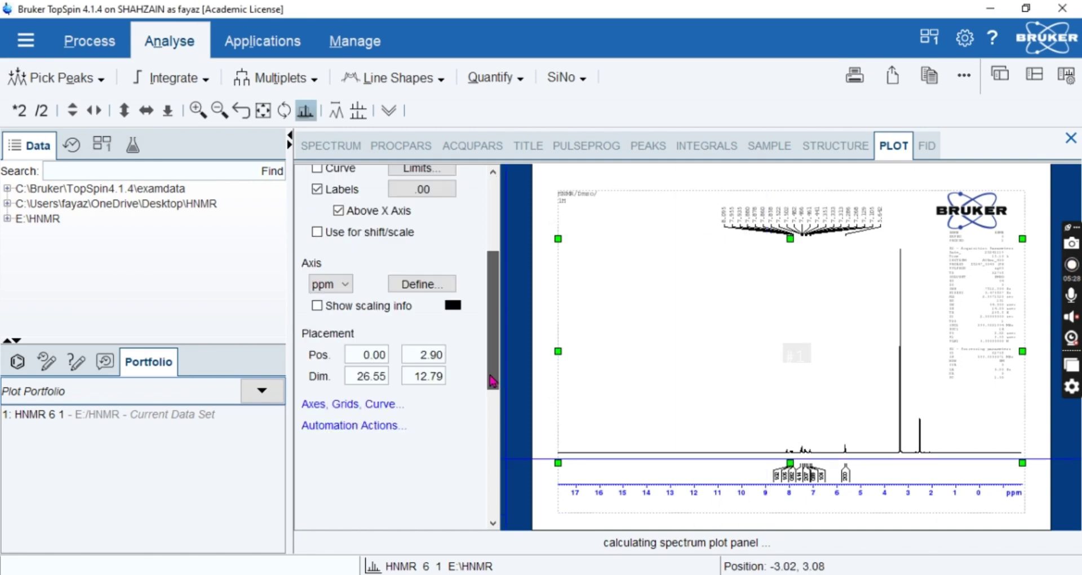
- Set the spectrum curve line width to 1 Pt
click(347, 403)
drag(495, 321, 495, 224)
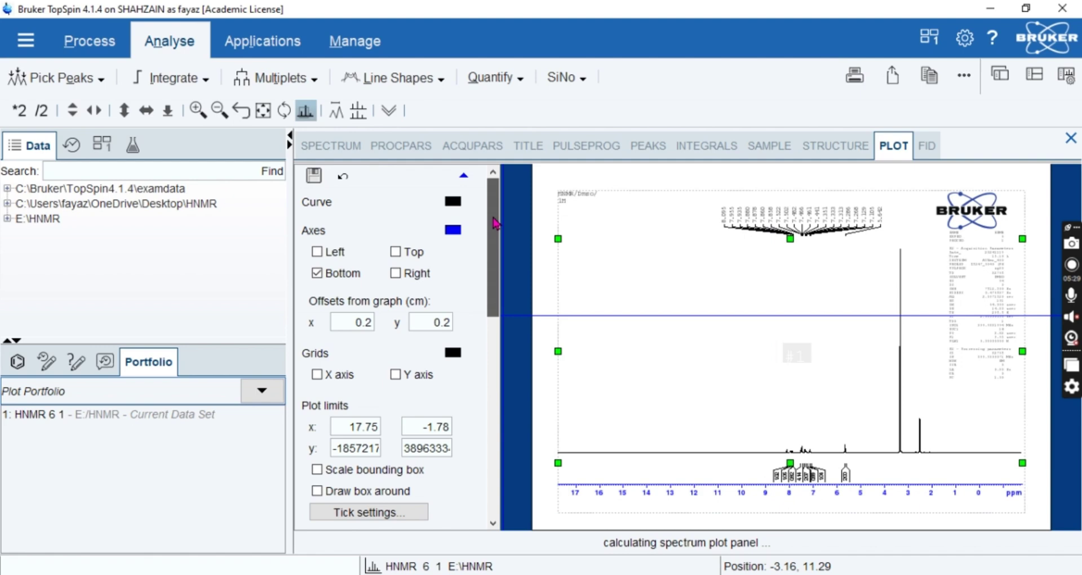
click(454, 202)
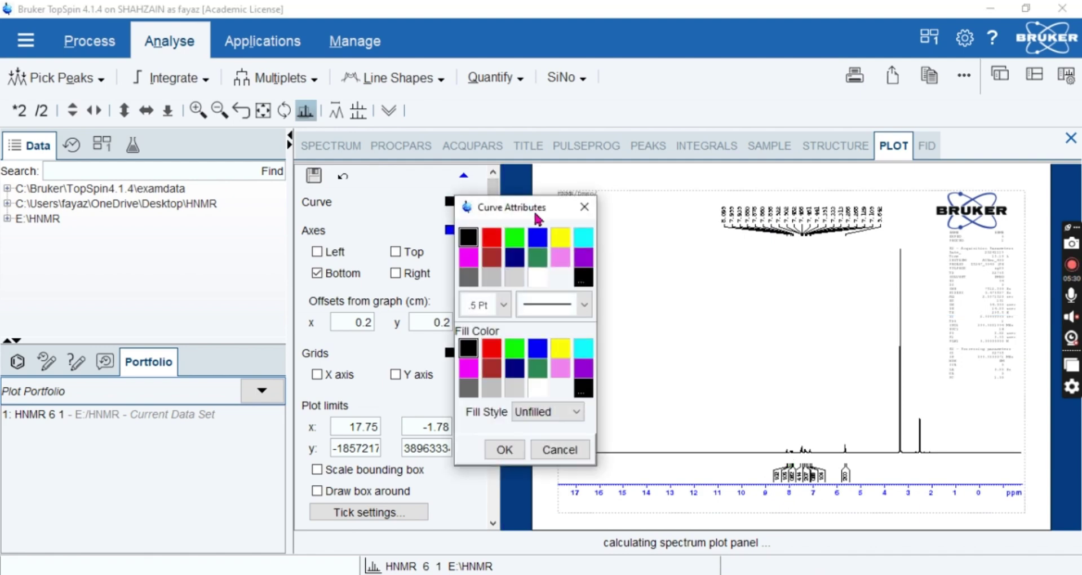
drag(537, 215, 566, 273)
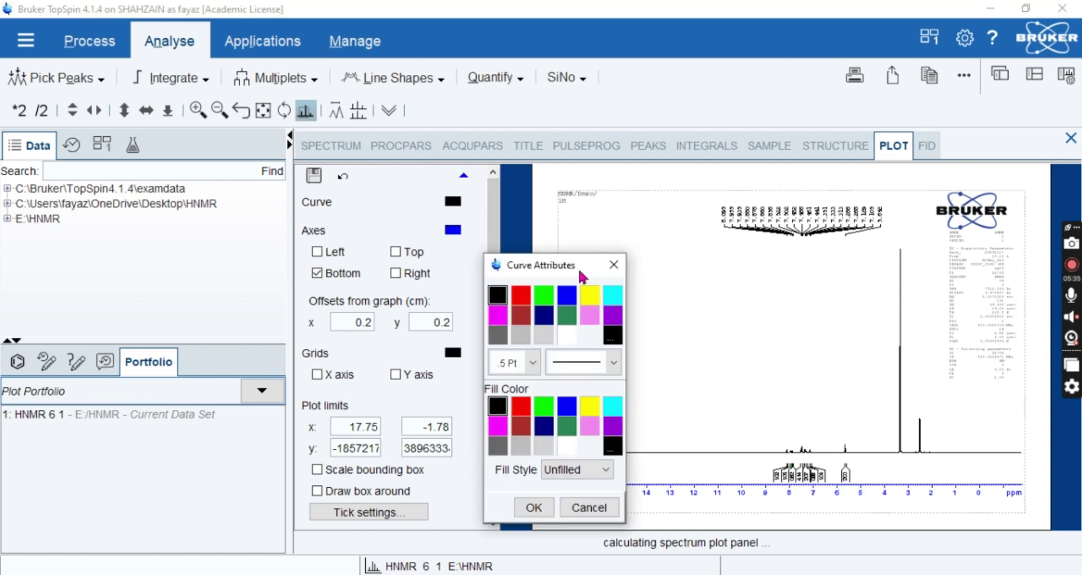
click(531, 362)
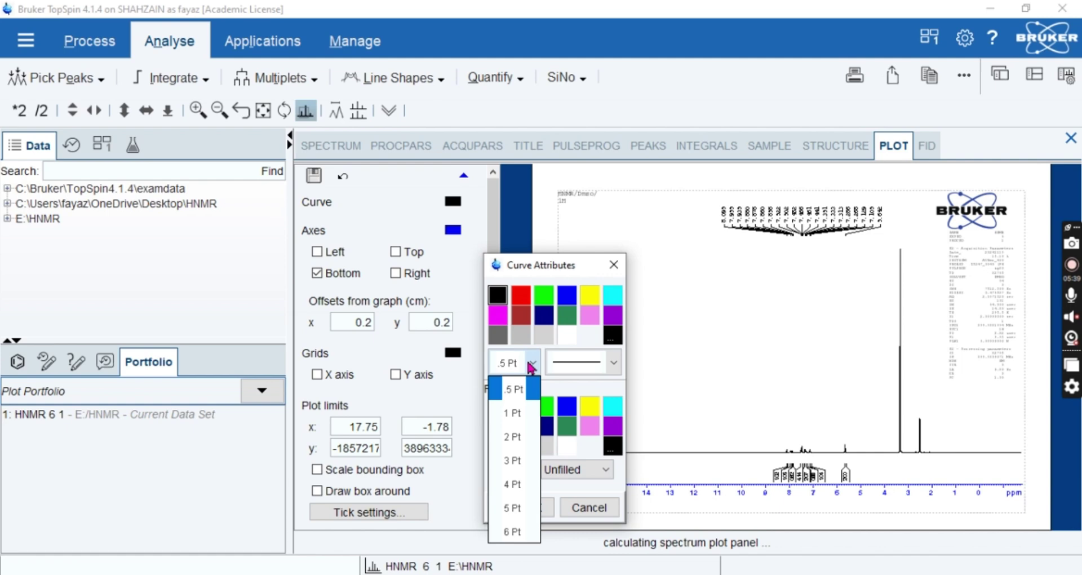
click(513, 412)
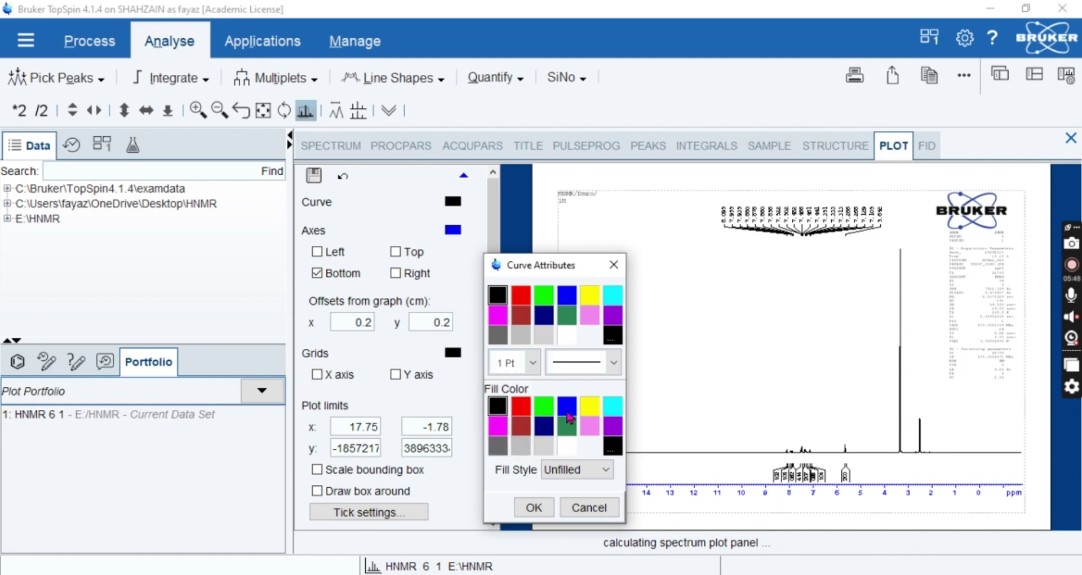
click(534, 507)
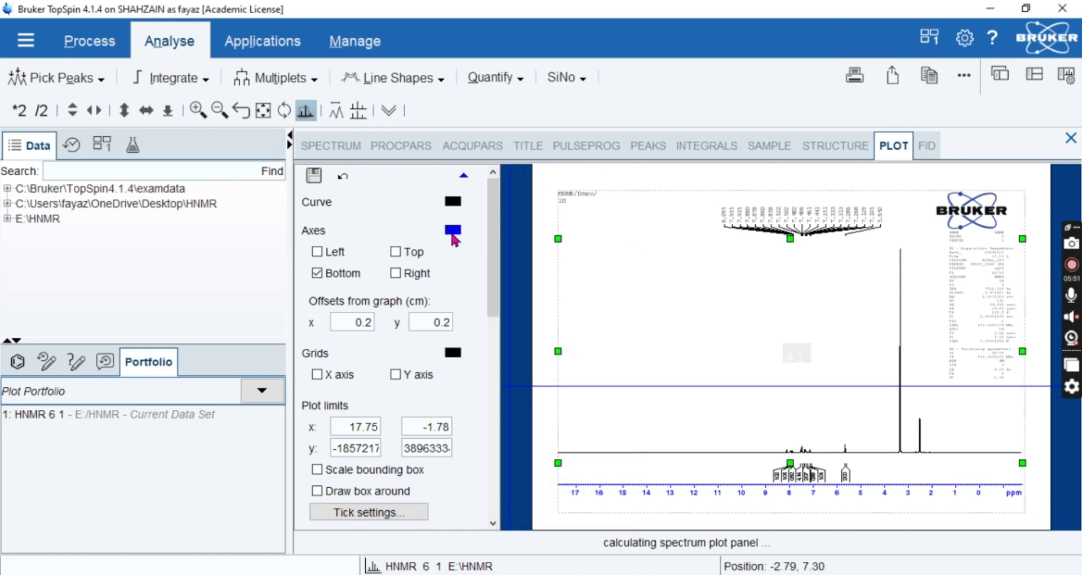
- Turn the axes black and set the grid line width to 1 Pt
click(453, 232)
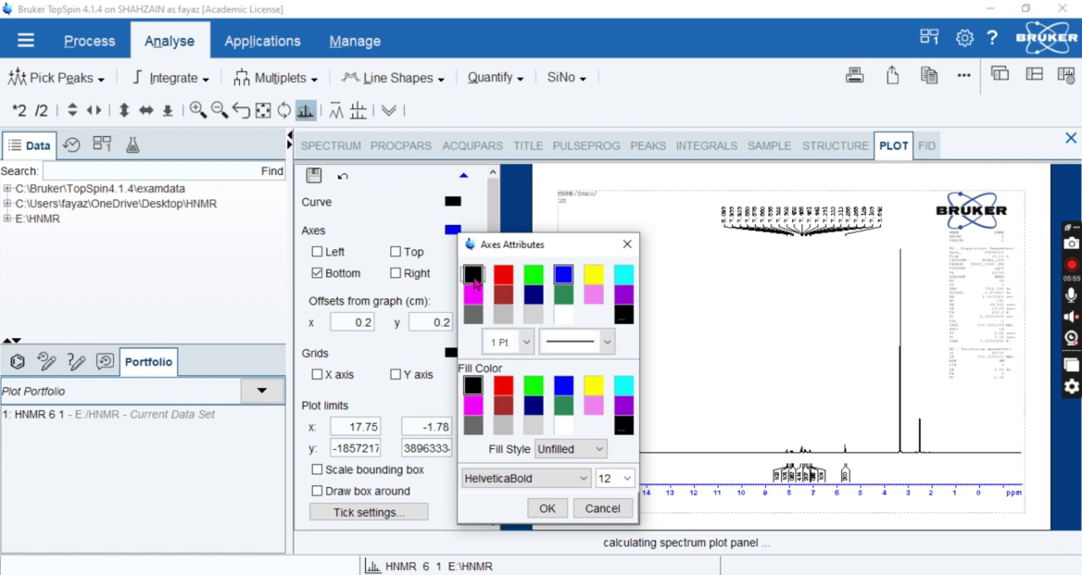
click(548, 508)
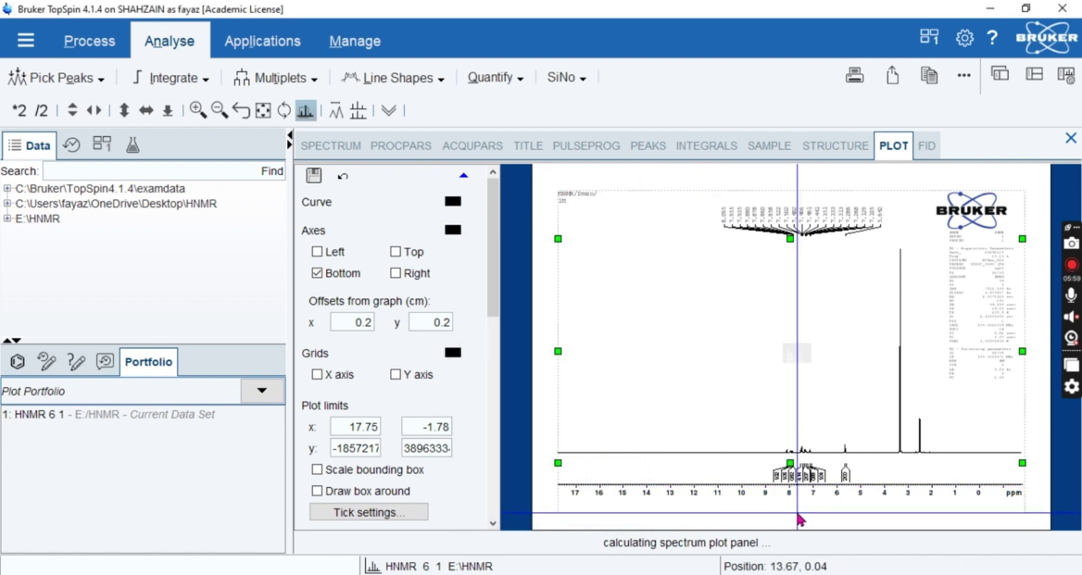
click(453, 352)
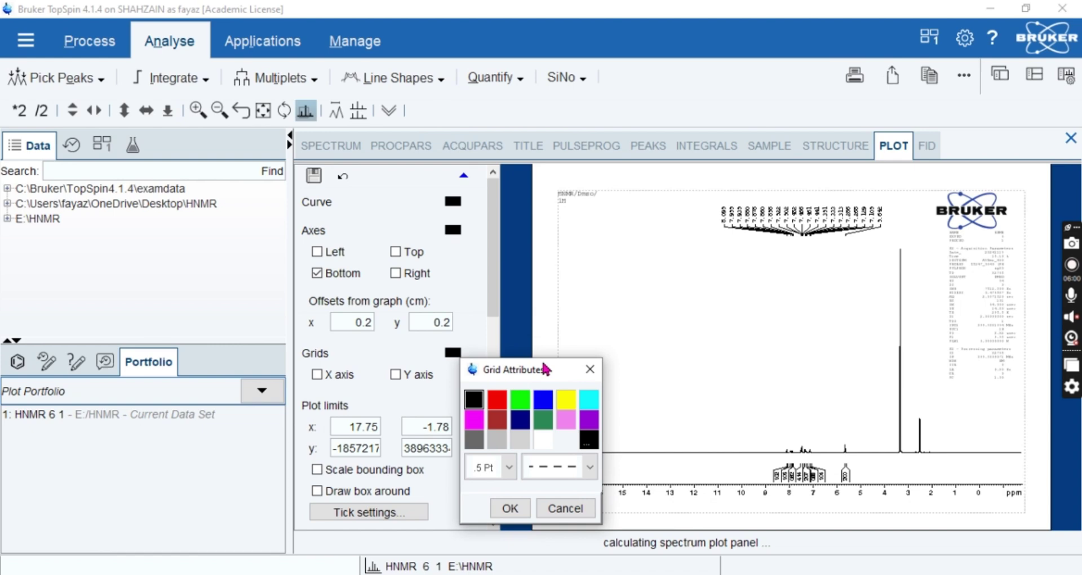
click(581, 394)
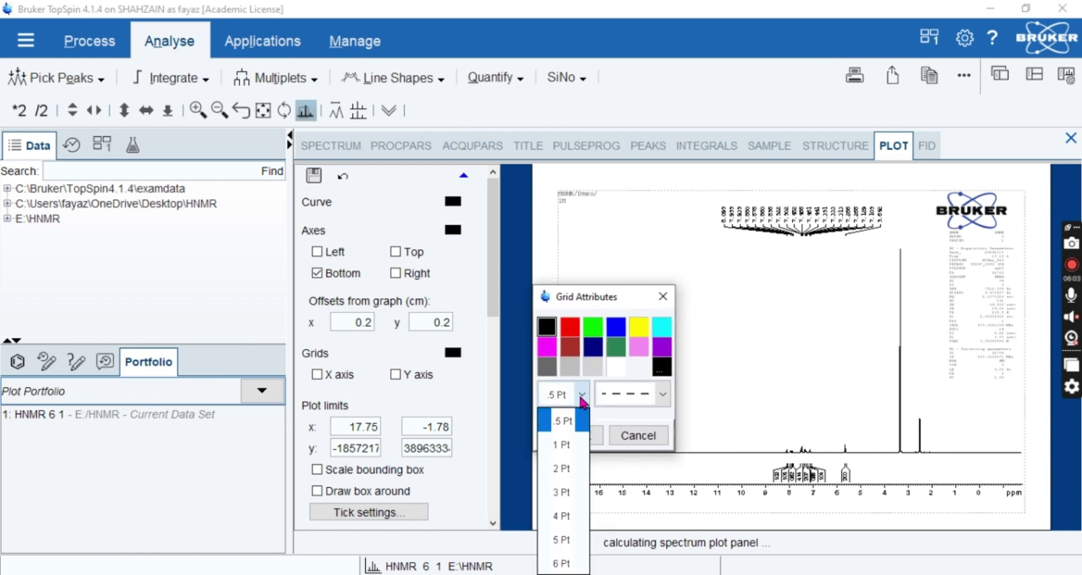
click(564, 444)
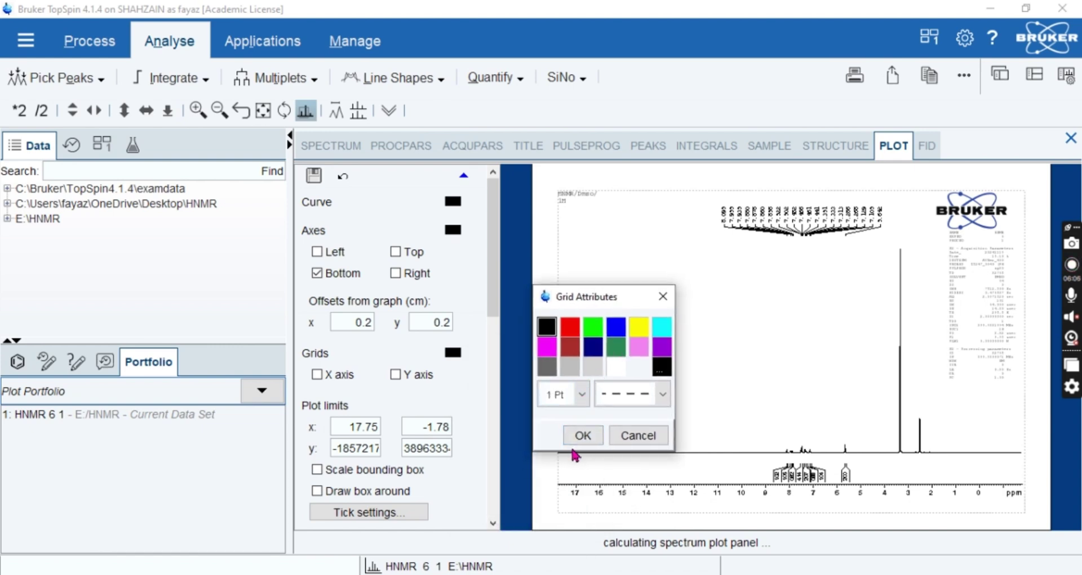
click(584, 438)
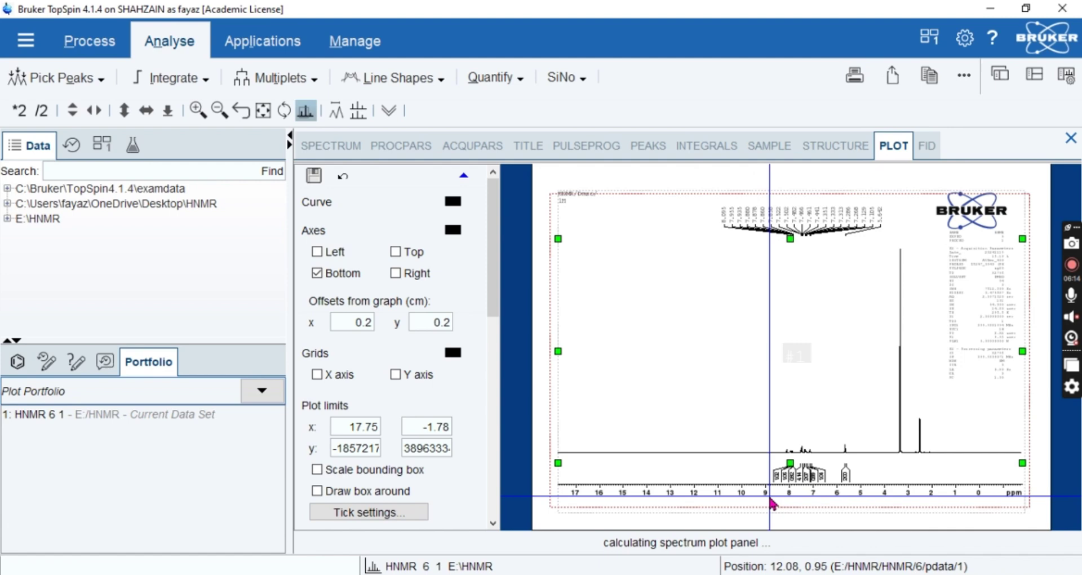
- Set the plot x limits to 10.30 and 0.00 ppm and enlarge the peak intensity
double_click(345, 426)
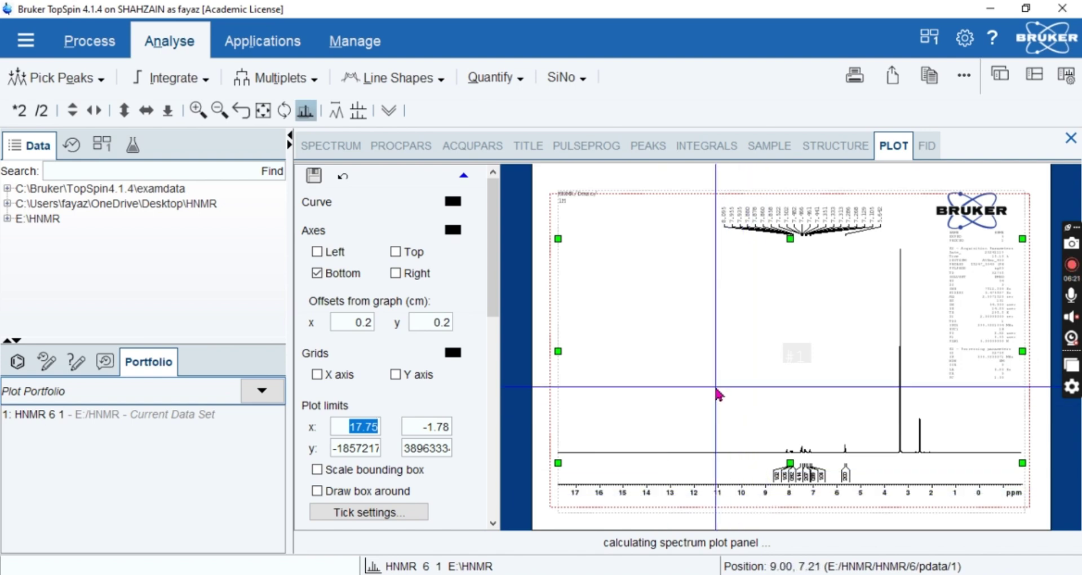
text(10.3)
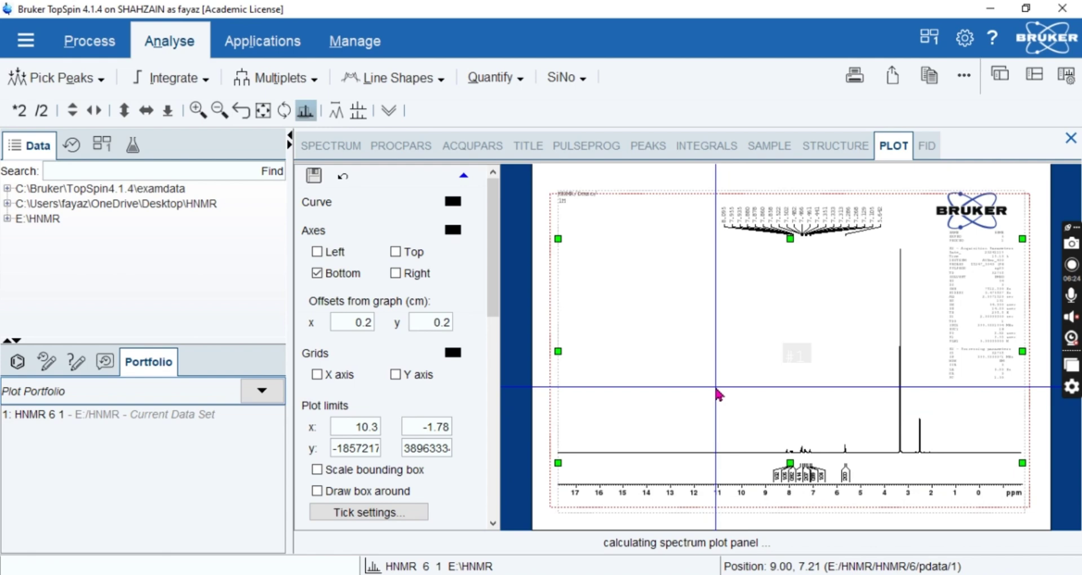
text(0)
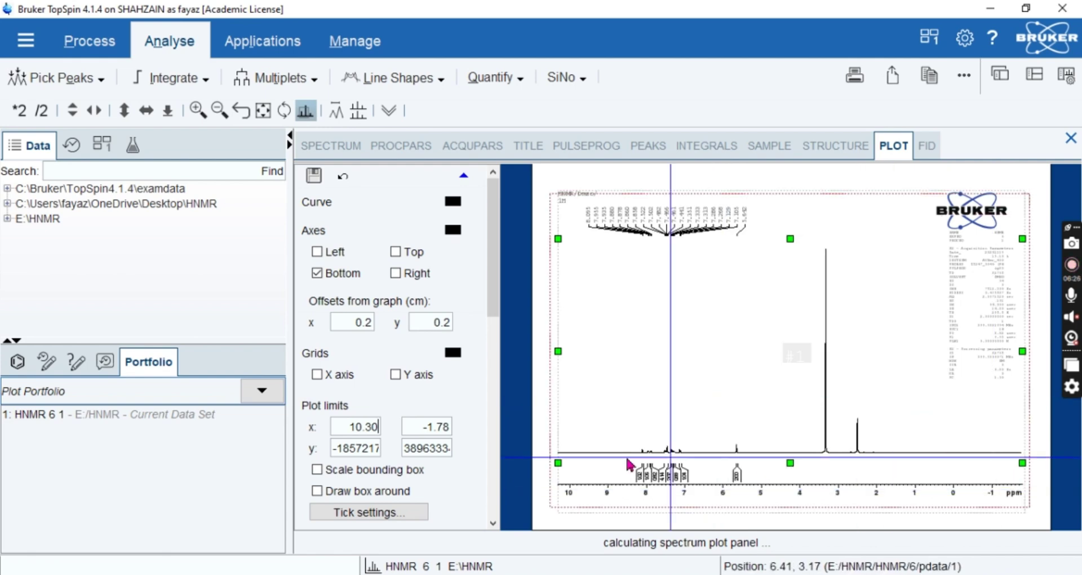
click(418, 429)
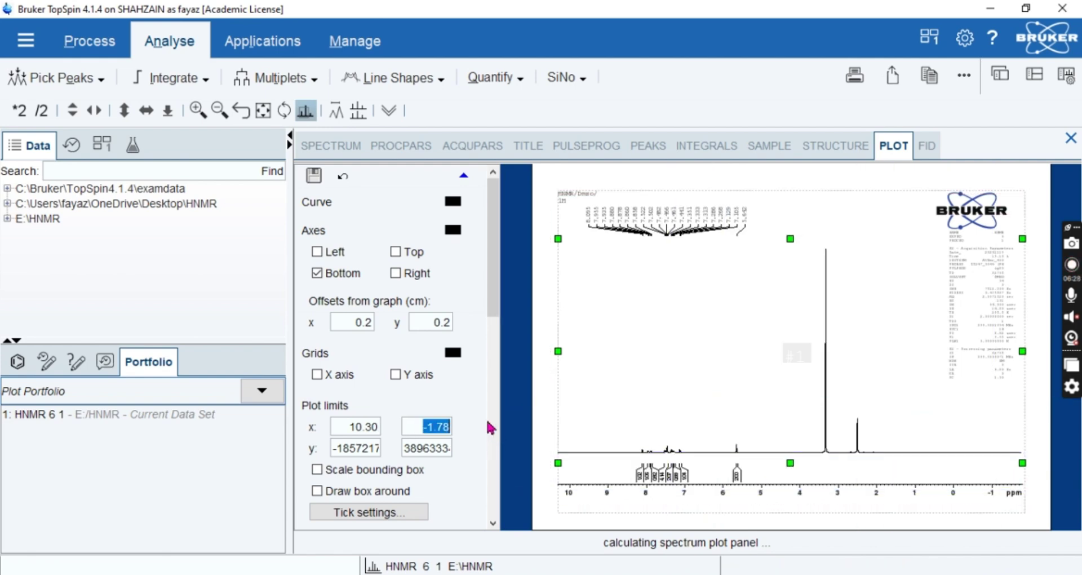
text(0.00)
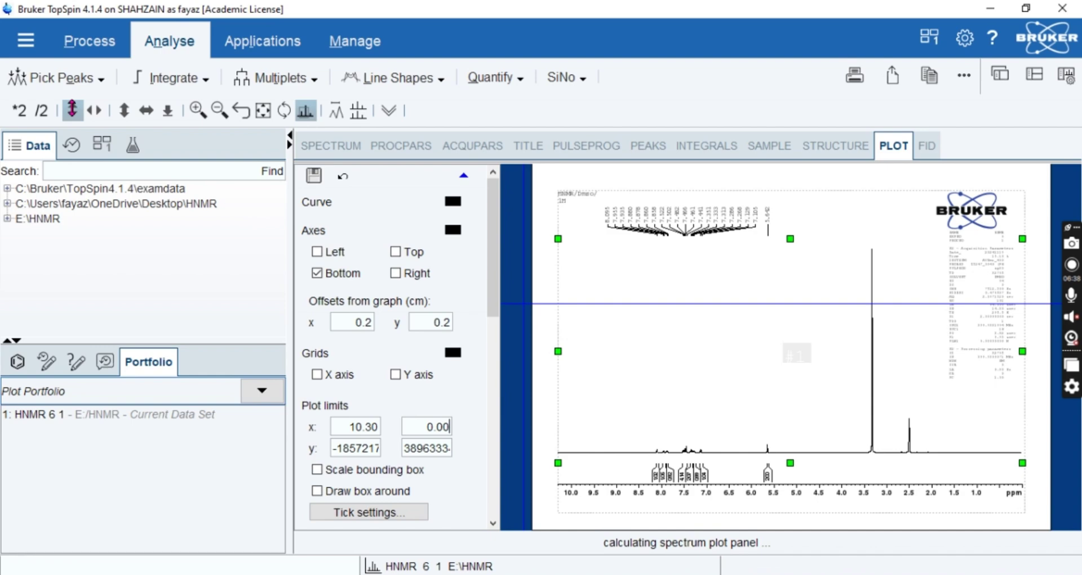
scroll(72, 109, up, 2)
scroll(72, 107, up, 1)
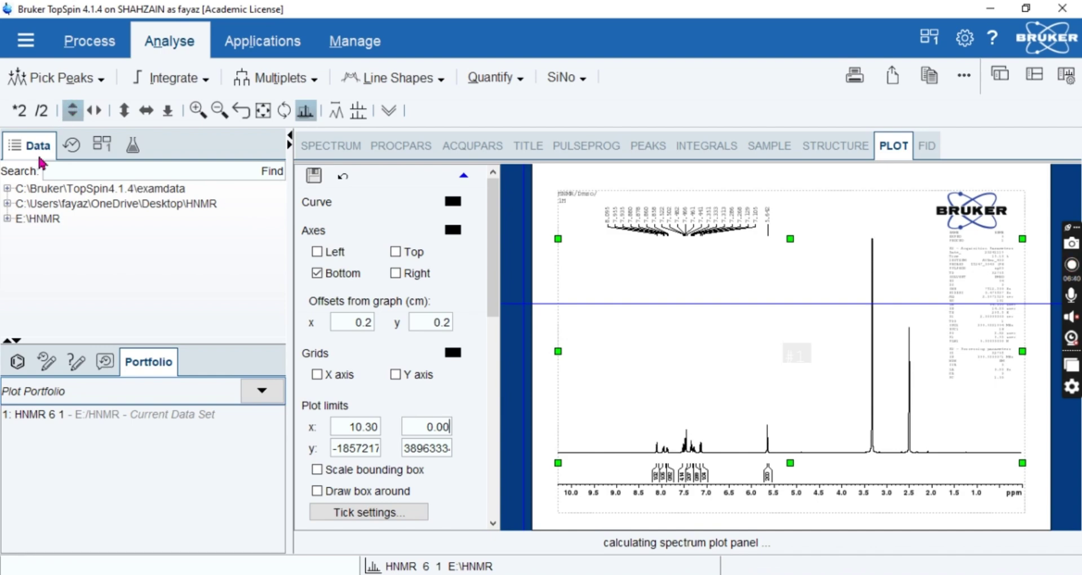
- Export the 10.30–0.00 ppm plot to the Desktop as down.pdf, accepting 300 dpi
click(26, 41)
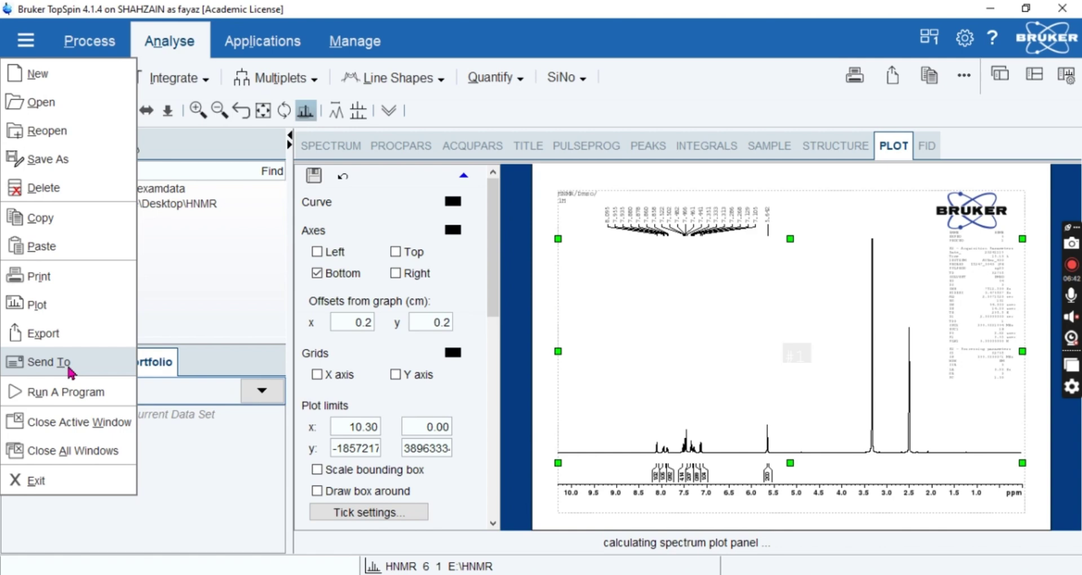
click(65, 341)
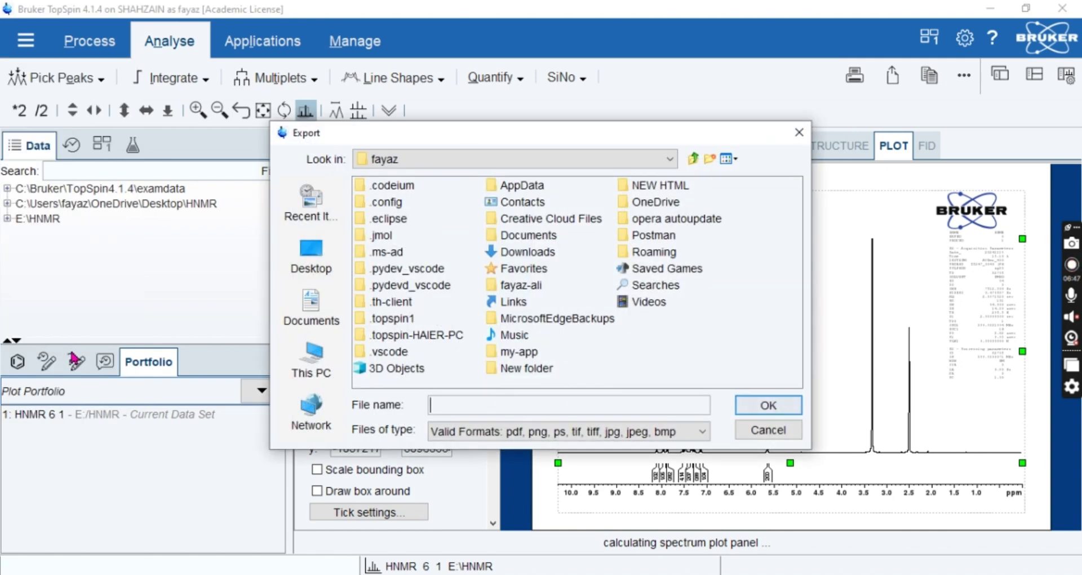
click(304, 246)
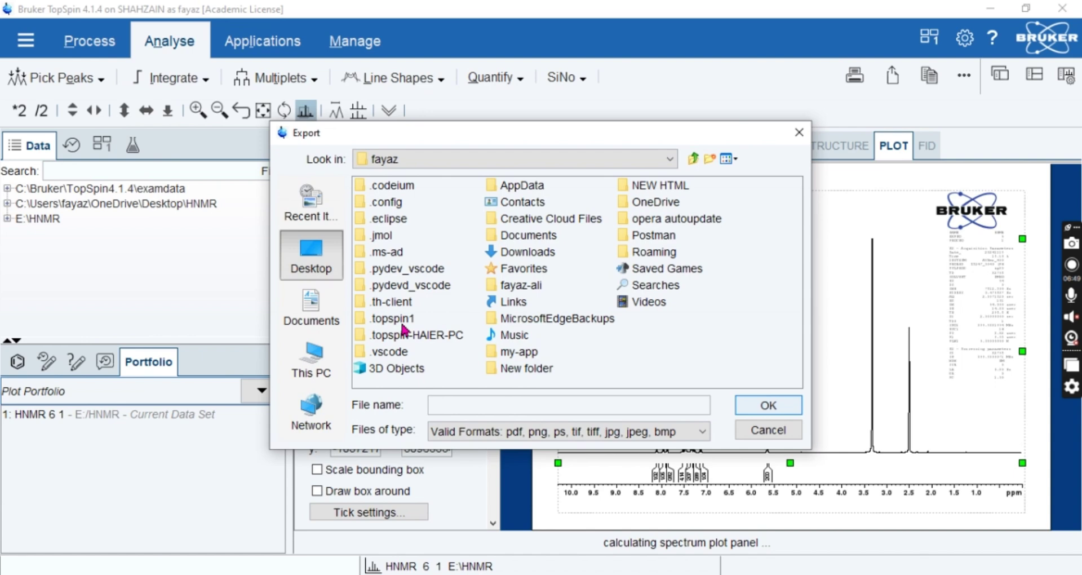
click(555, 406)
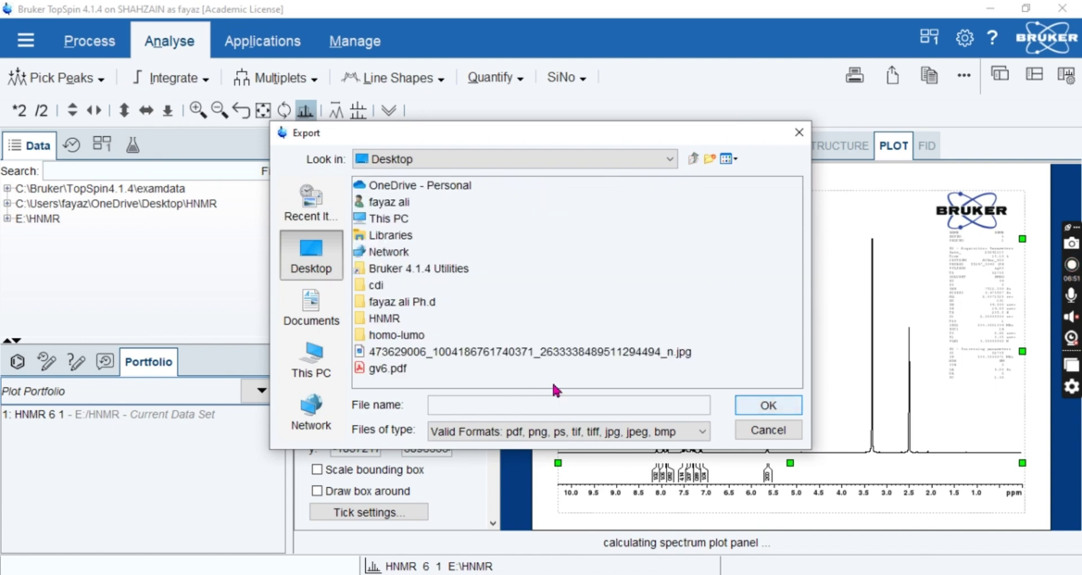
text(down.pdf)
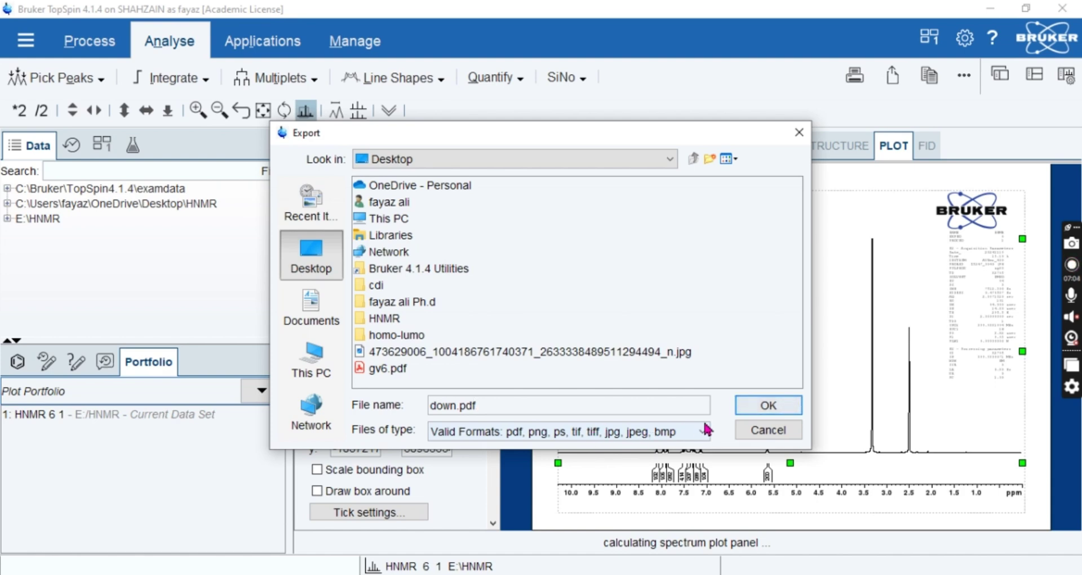
click(745, 407)
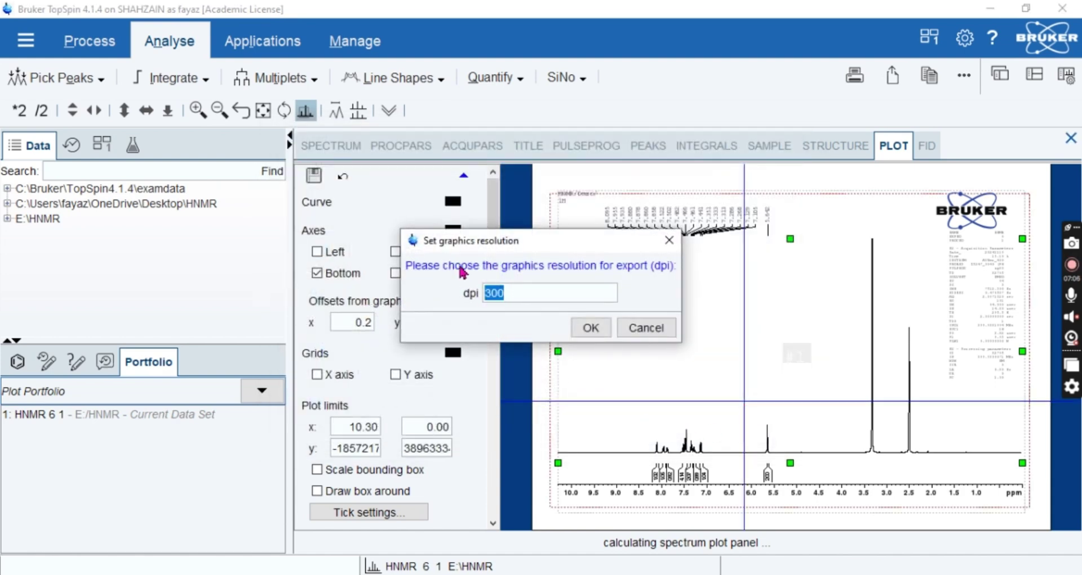
click(589, 329)
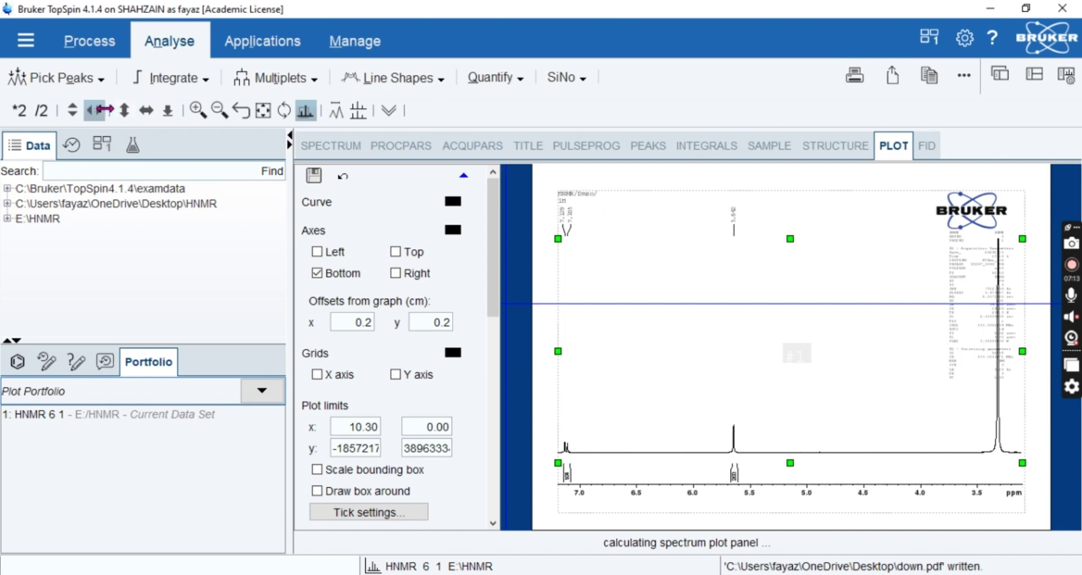
- Zoom and shift the plot to the 8.2–7.1 ppm aromatic region with taller peaks
click(952, 327)
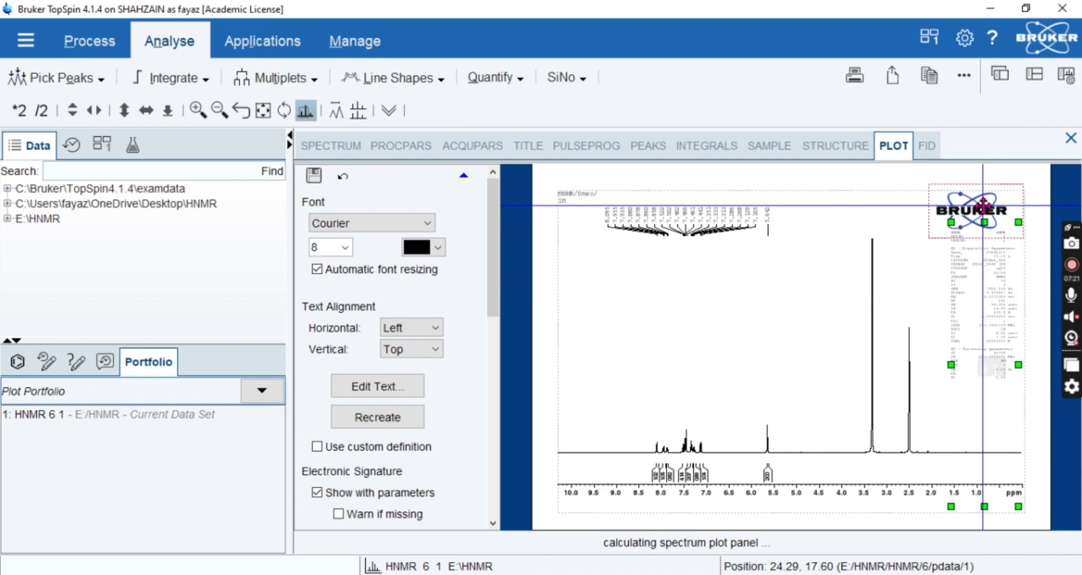
click(987, 265)
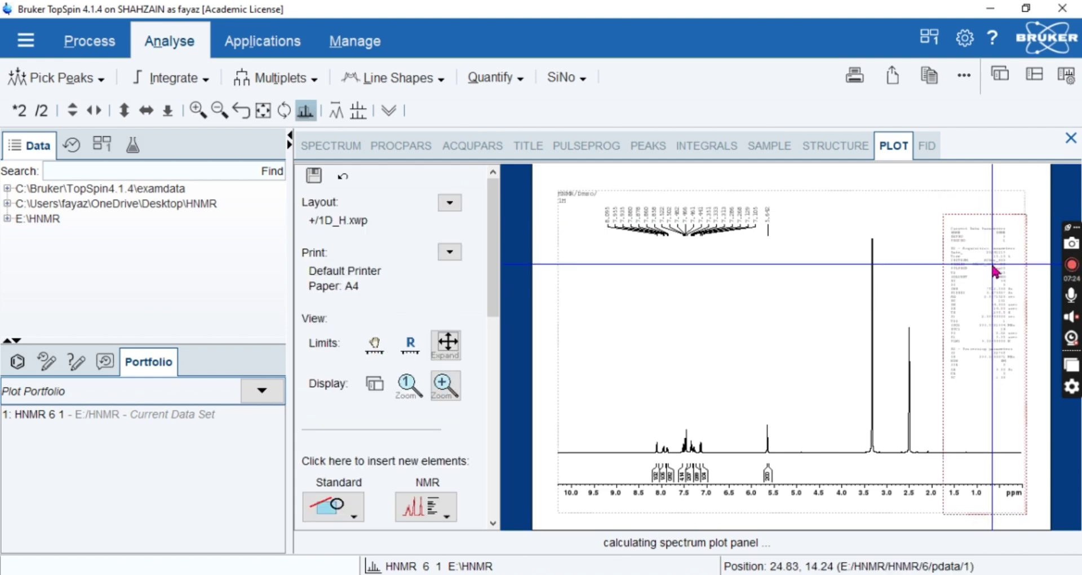
click(93, 111)
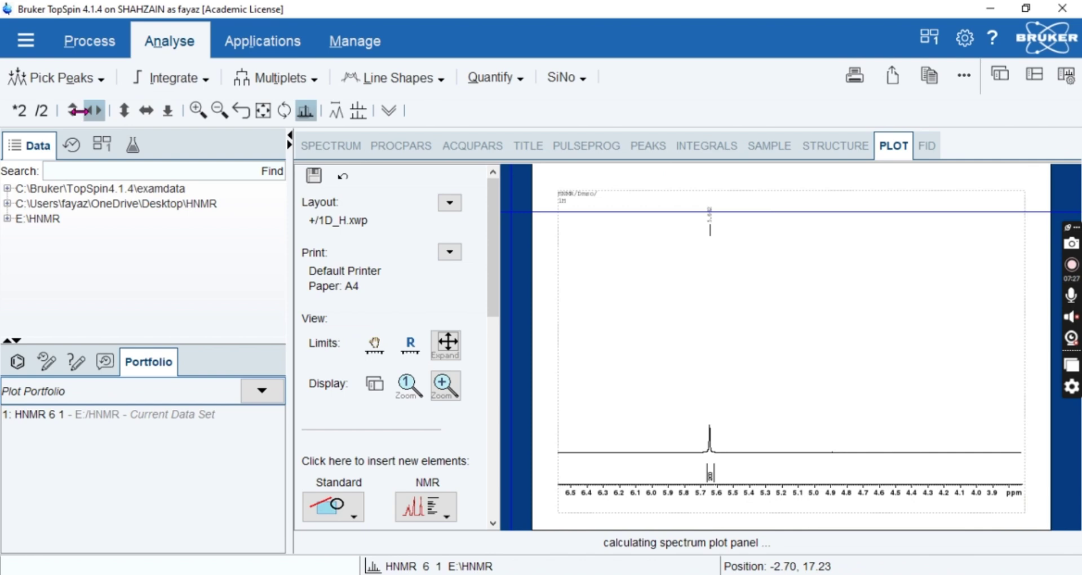
click(146, 110)
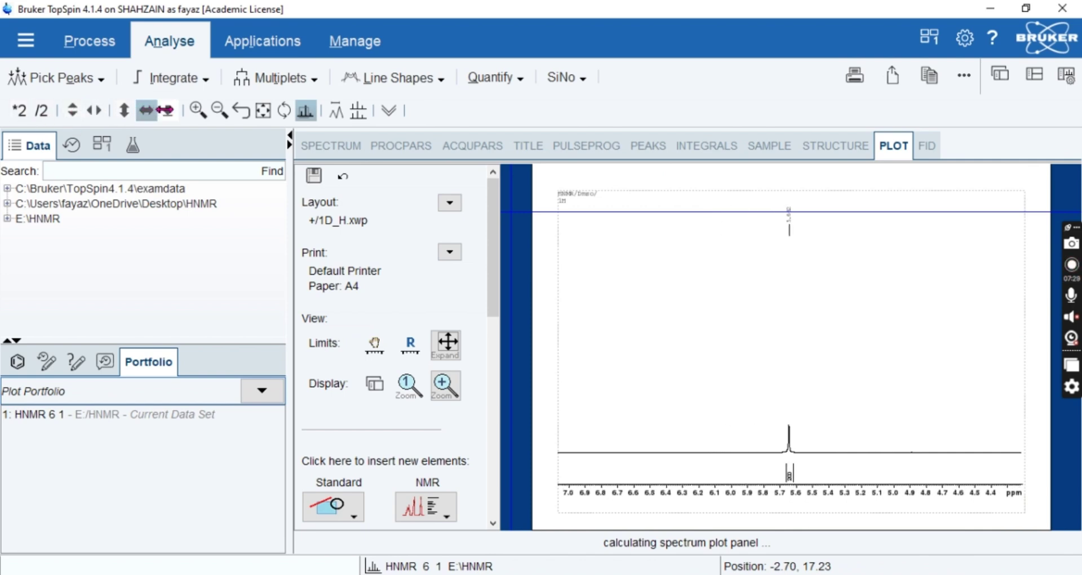
click(164, 110)
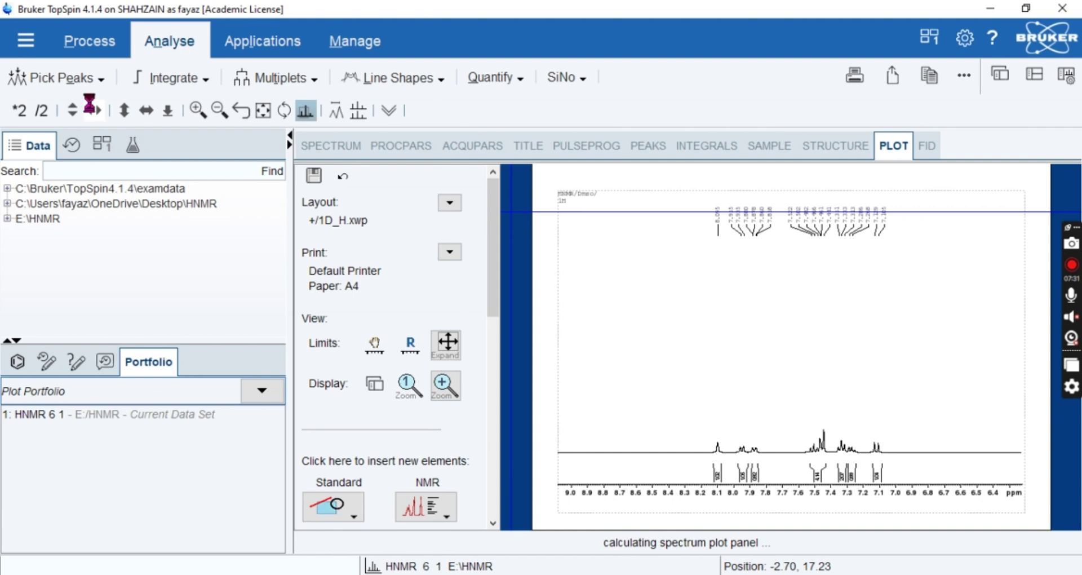
click(93, 110)
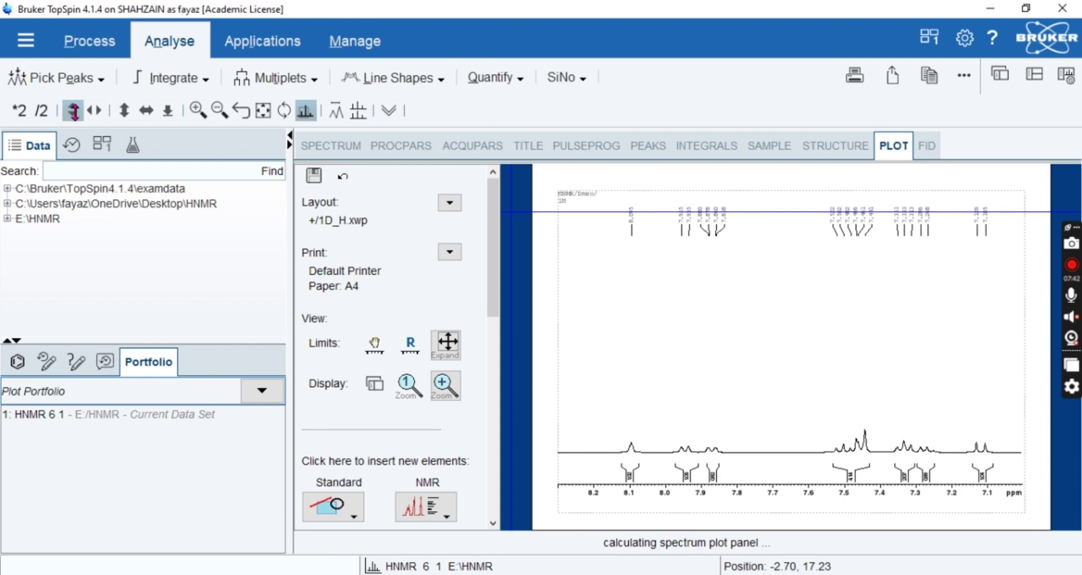
click(72, 110)
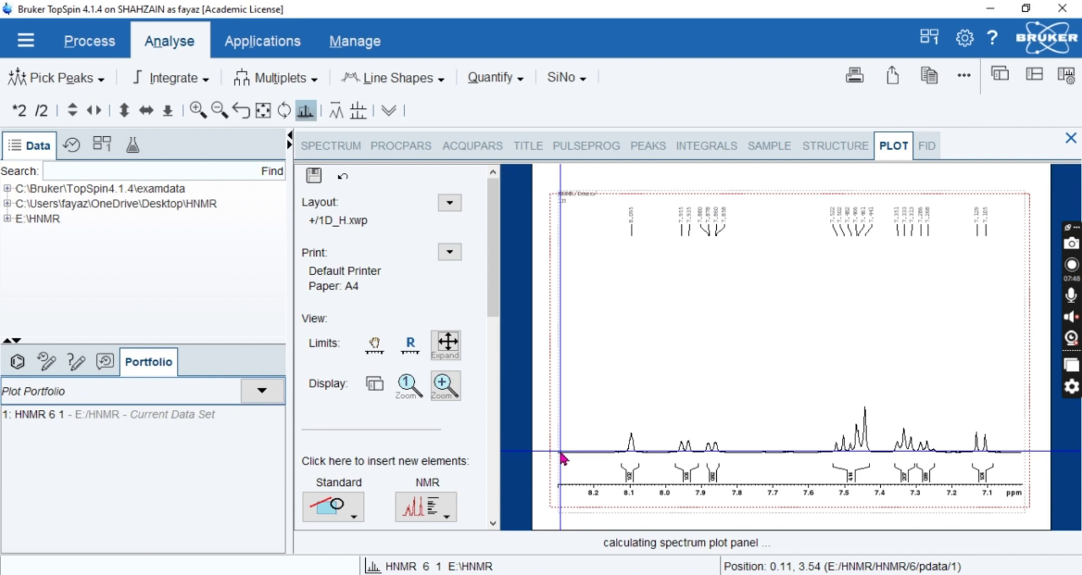
- Export the aromatic expansion to the Desktop as 'down expanded.pdf' at 300 dpi
click(24, 40)
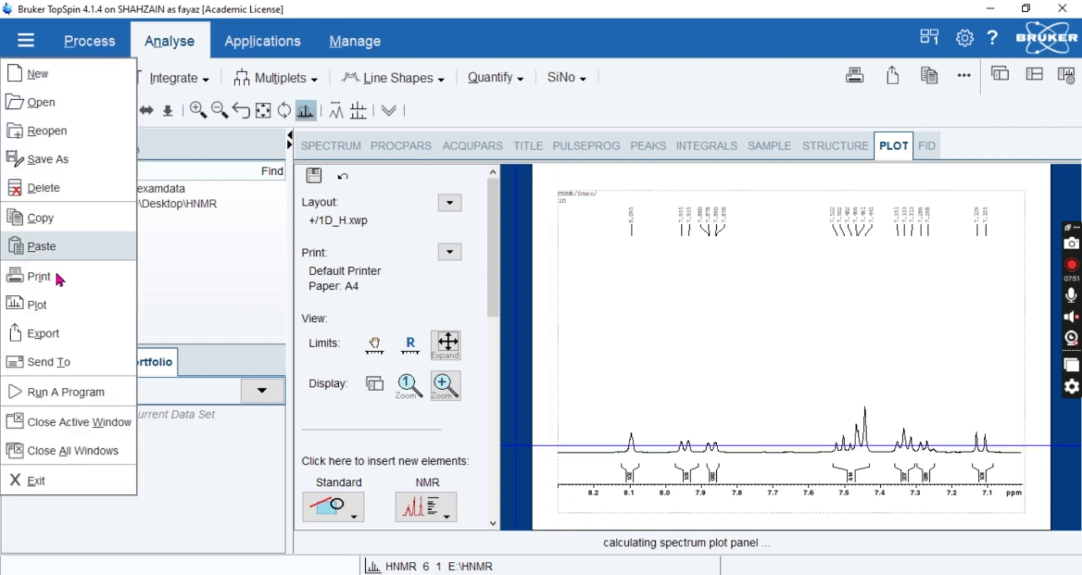
click(58, 335)
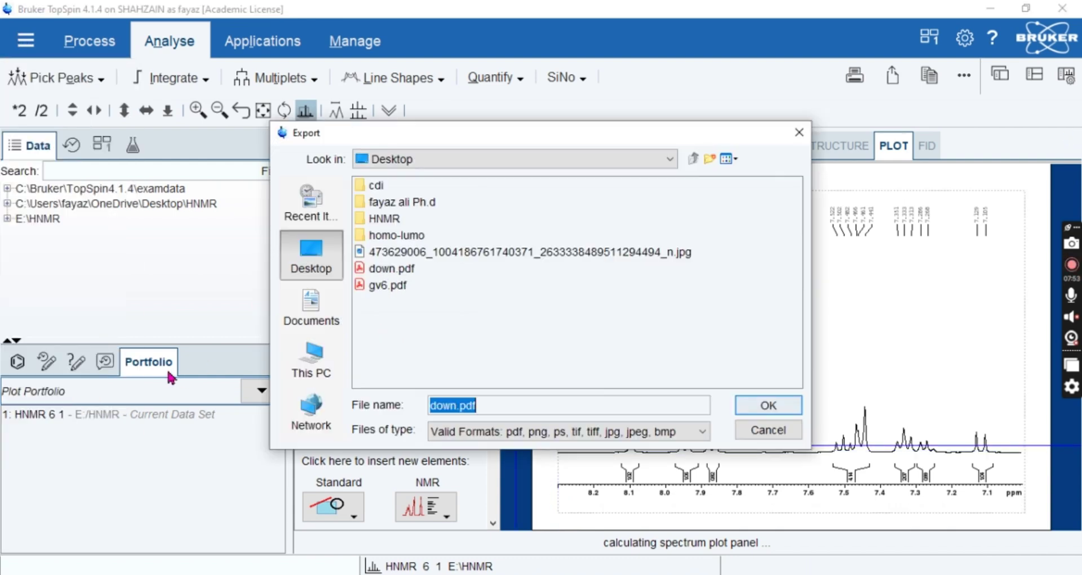
click(394, 270)
click(511, 404)
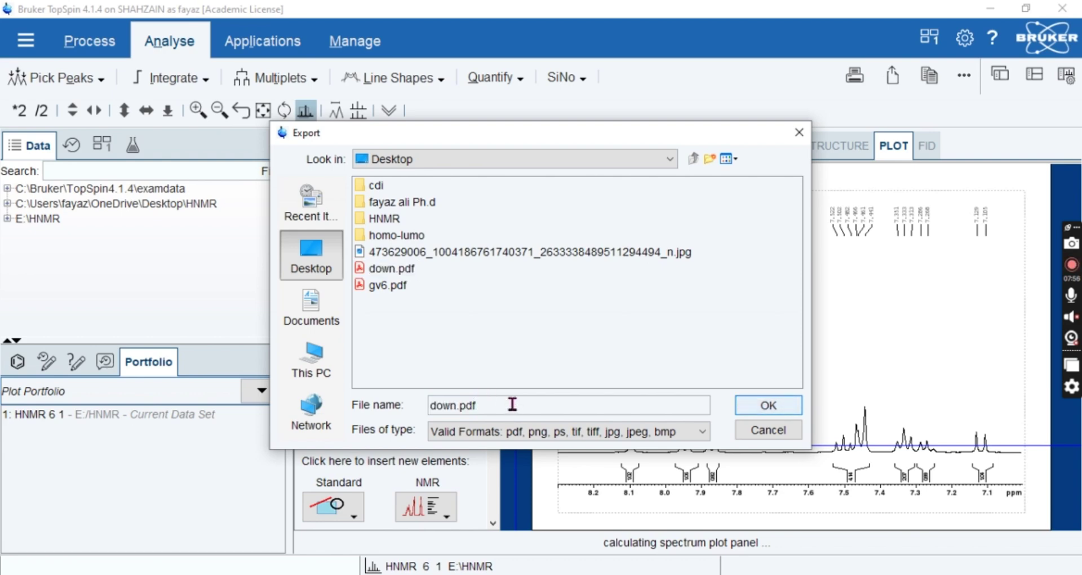
key(BackSpace)
key(BackSpace)
key(BackSpace)
key(BackSpace)
text(expanded.pdf)
key(Return)
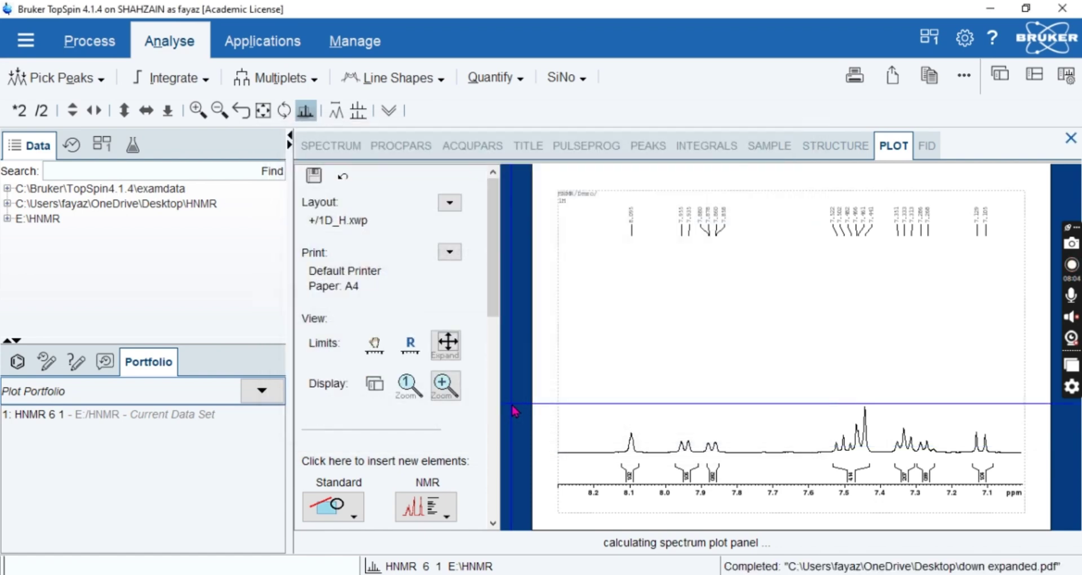
key(Return)
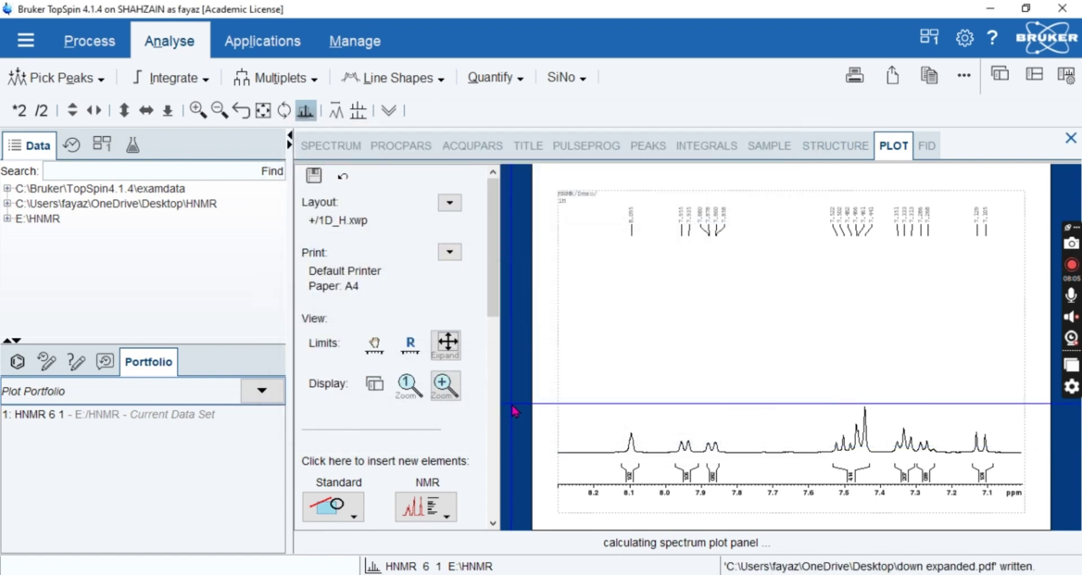